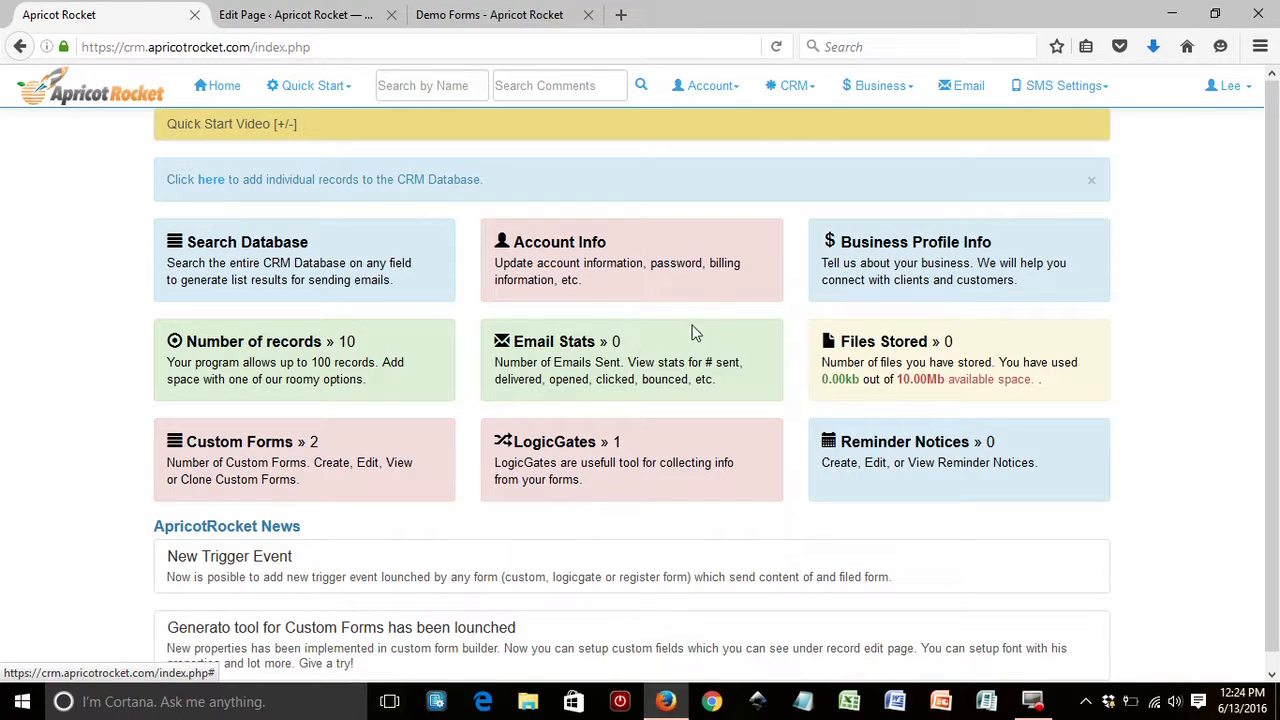
# - Open the custom forms manager and copy the short code of the "Use this form to Contact Us" form
pyautogui.click(796, 86)
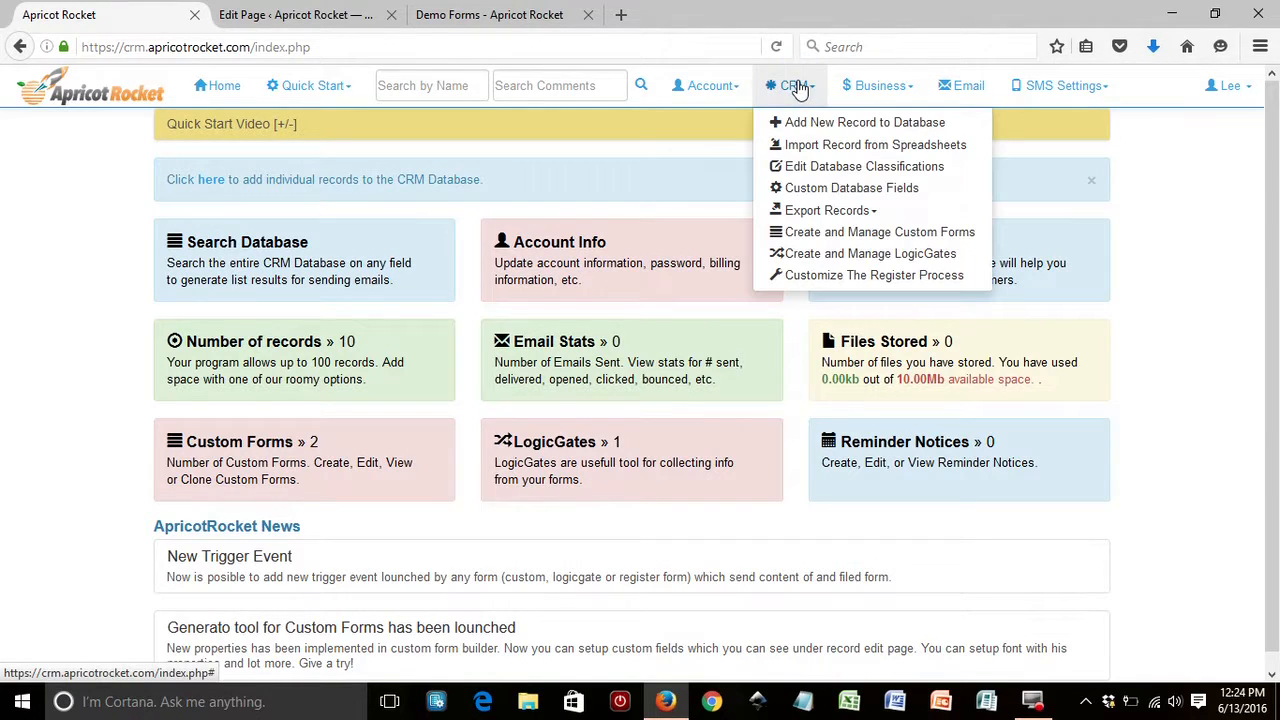
pyautogui.click(795, 231)
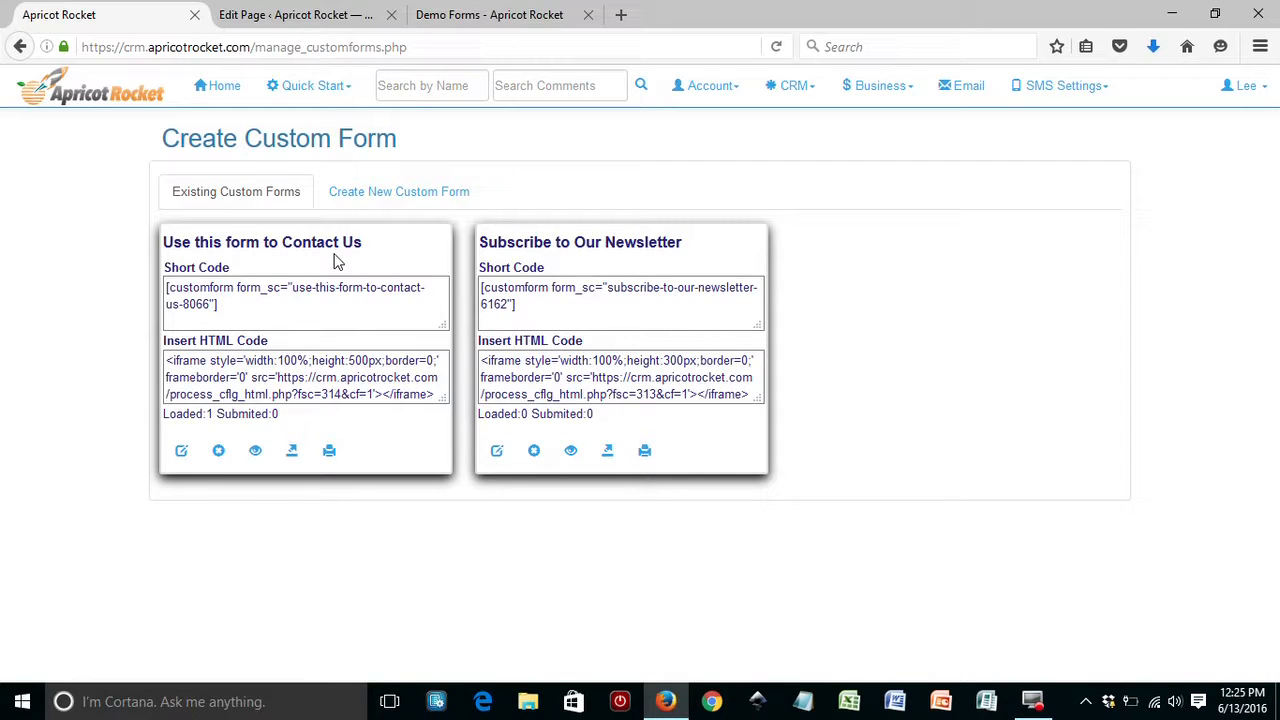
pyautogui.moveTo(244, 305); pyautogui.dragTo(166, 290)
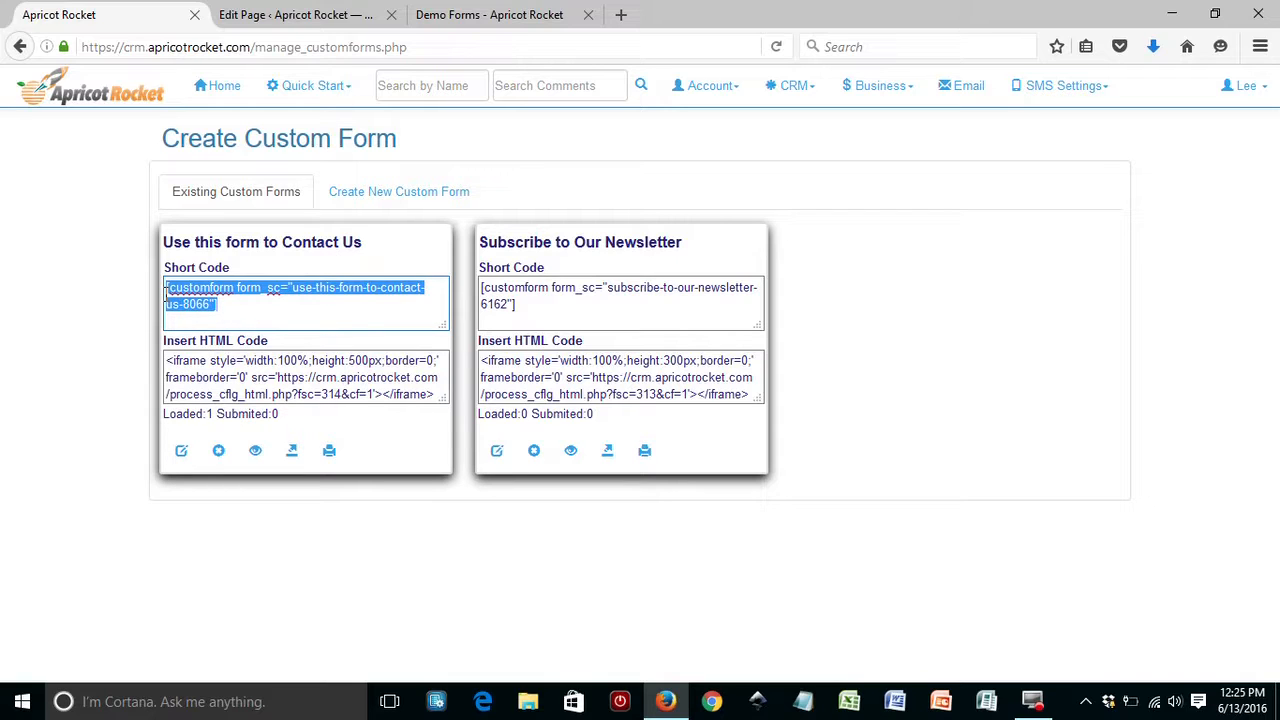
pyautogui.rightClick(221, 289)
pyautogui.click(274, 434)
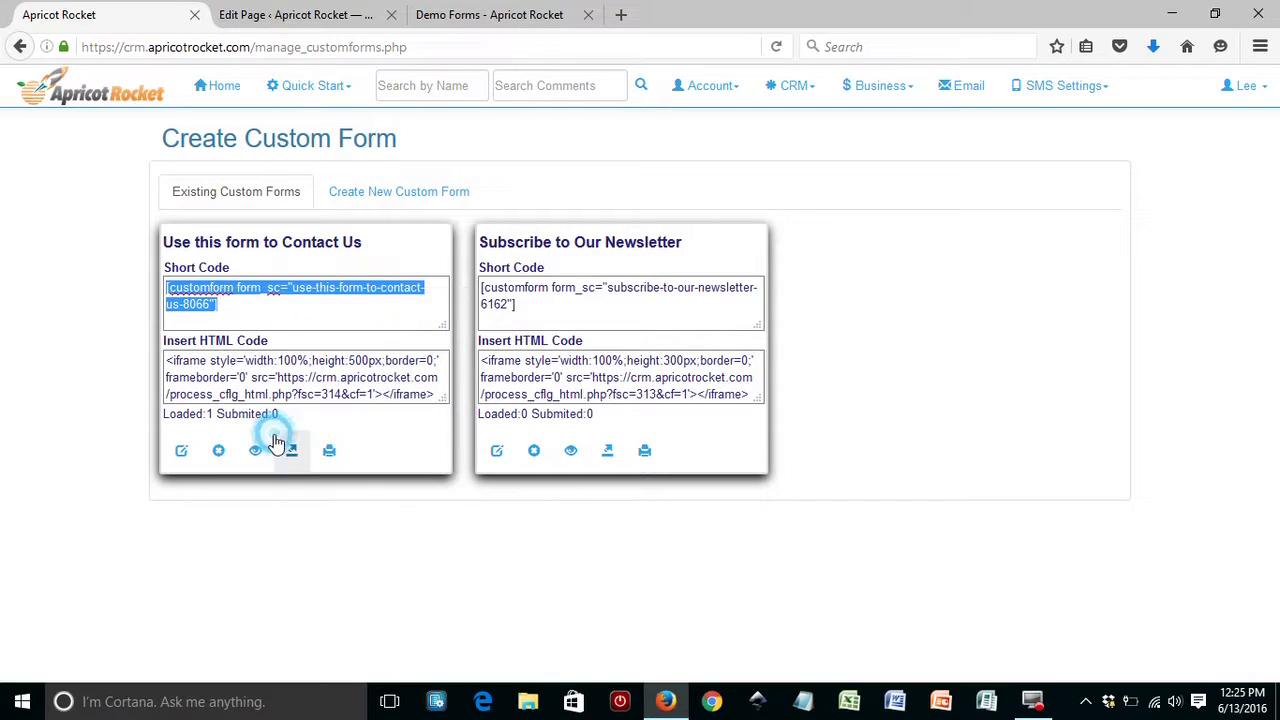
# - Paste the short code into the body of the Demo Forms page in the WordPress editor and update the page
pyautogui.click(297, 15)
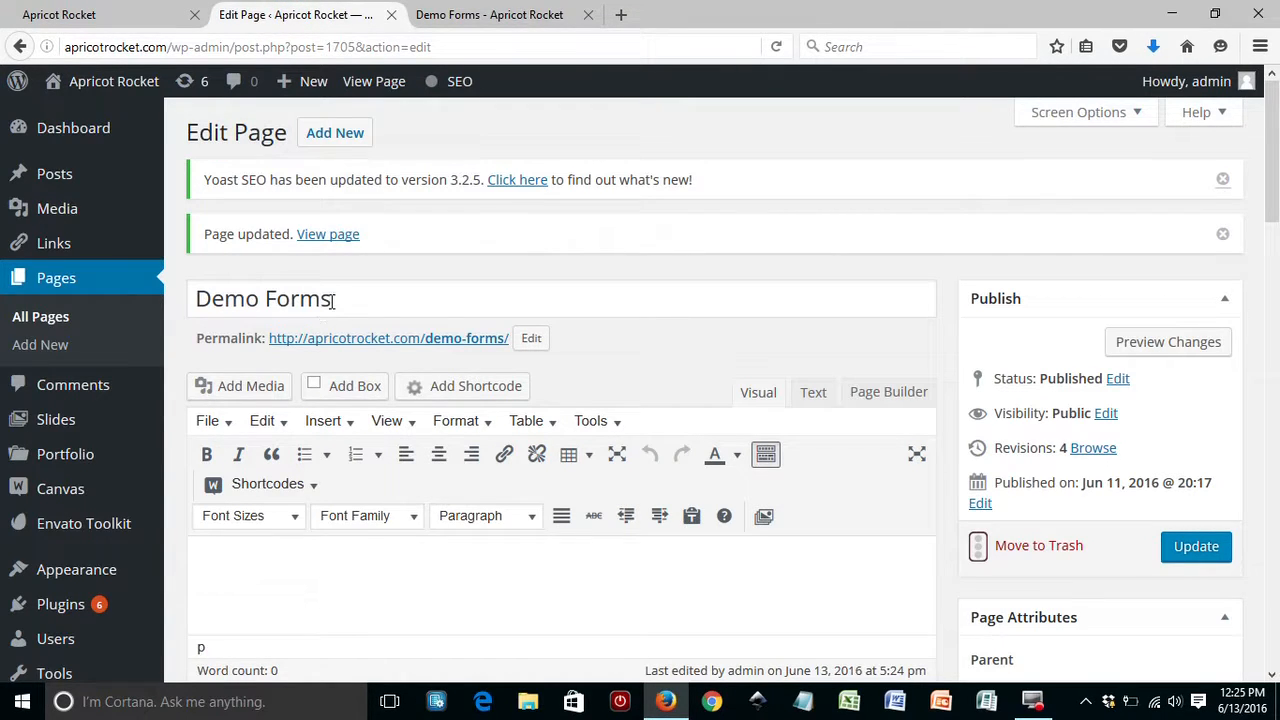
pyautogui.click(349, 565)
pyautogui.rightClick(353, 571)
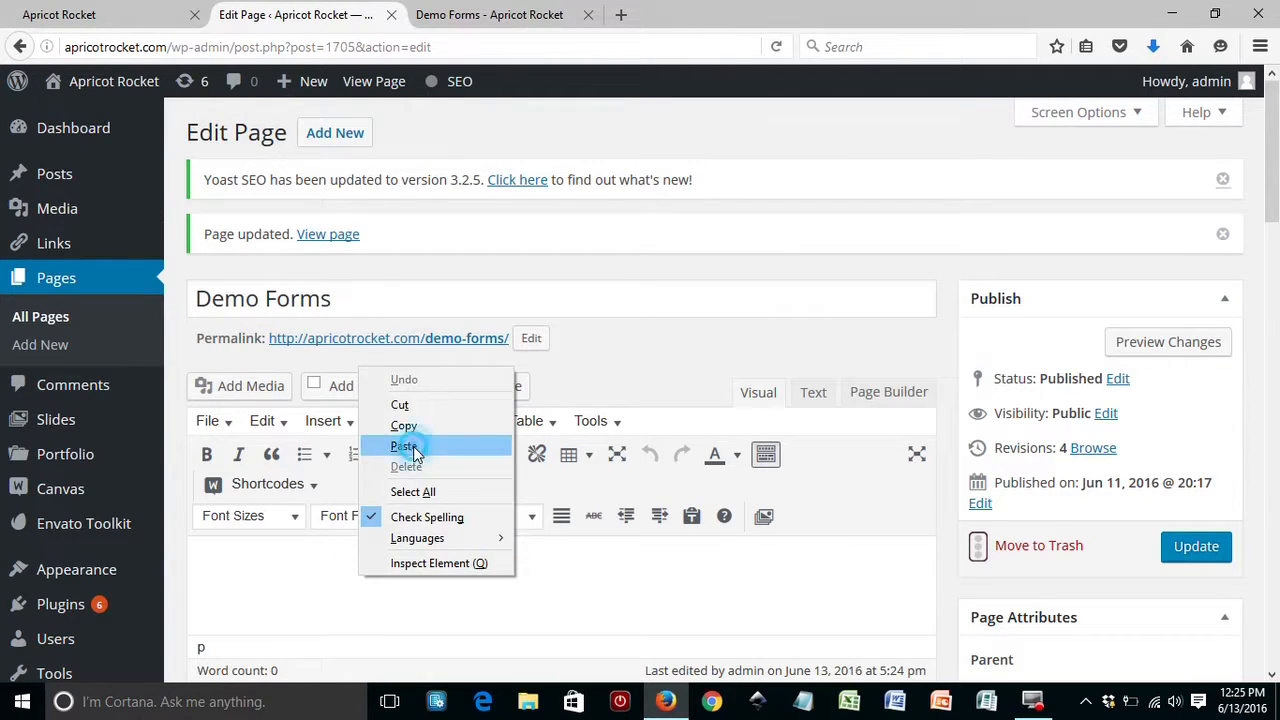
pyautogui.click(404, 446)
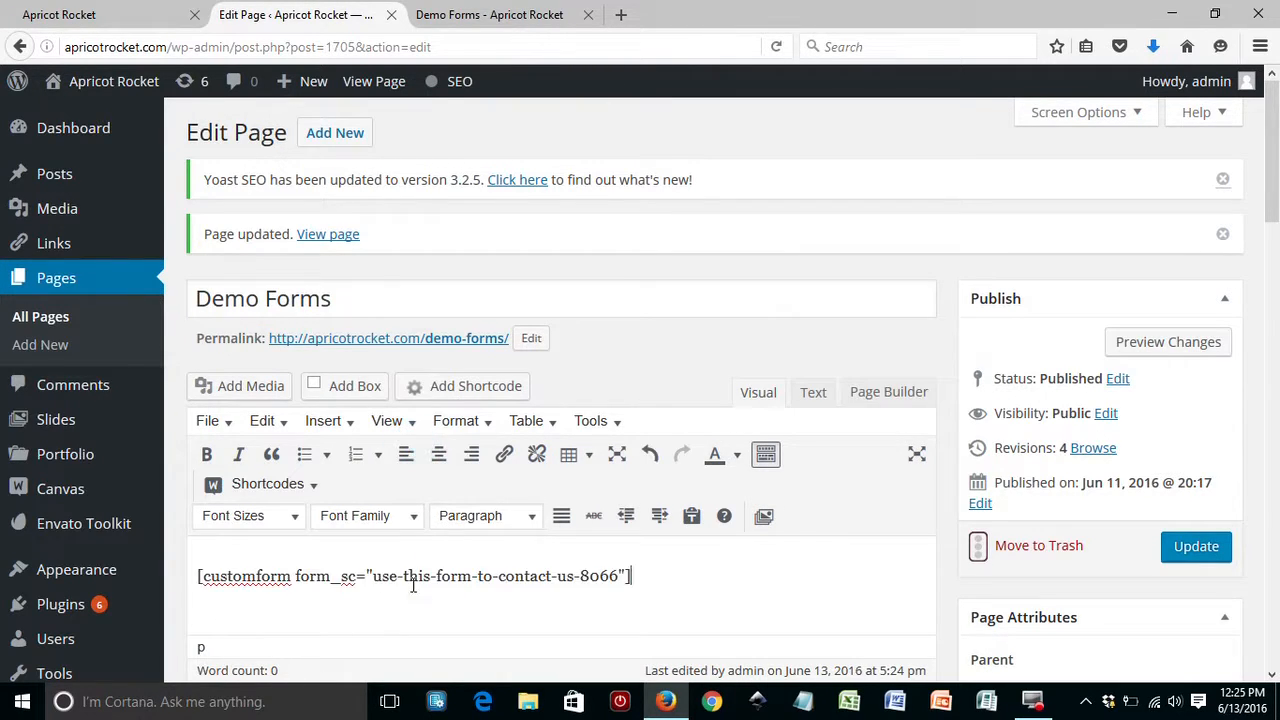
pyautogui.click(1194, 548)
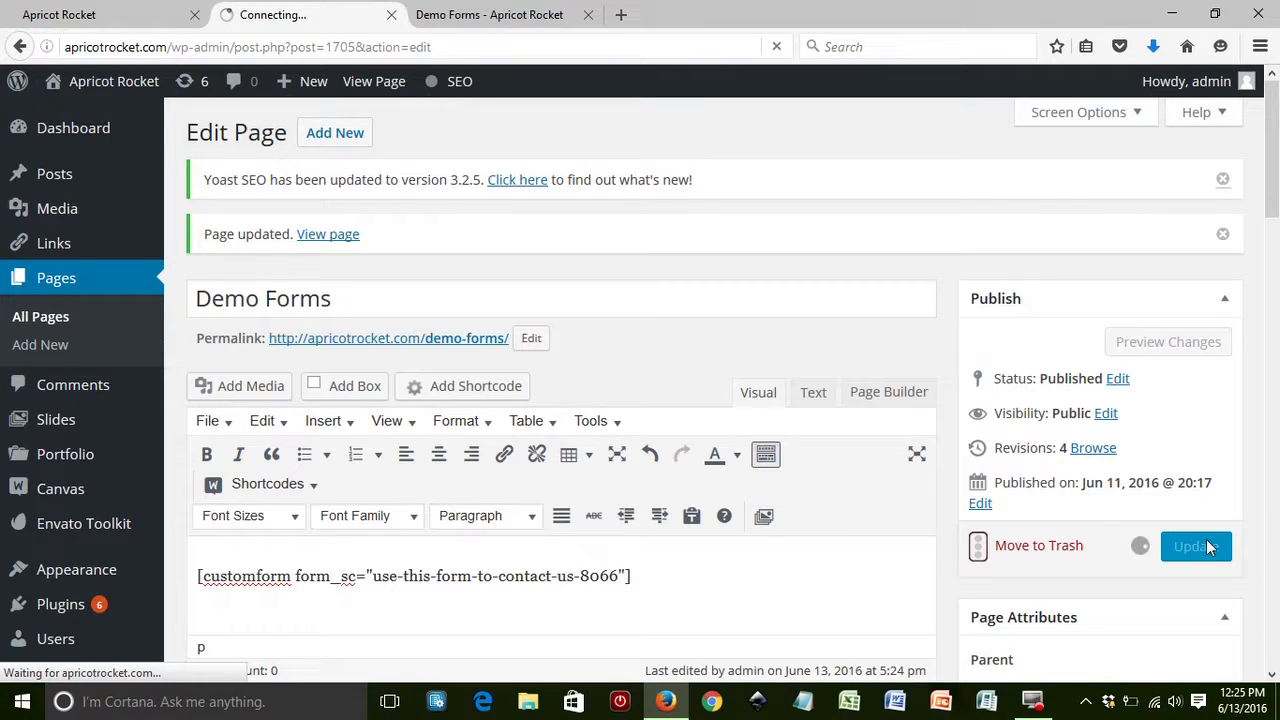
# - Reload the live Demo Forms page and review the embedded contact form down to its Submit button
pyautogui.click(475, 22)
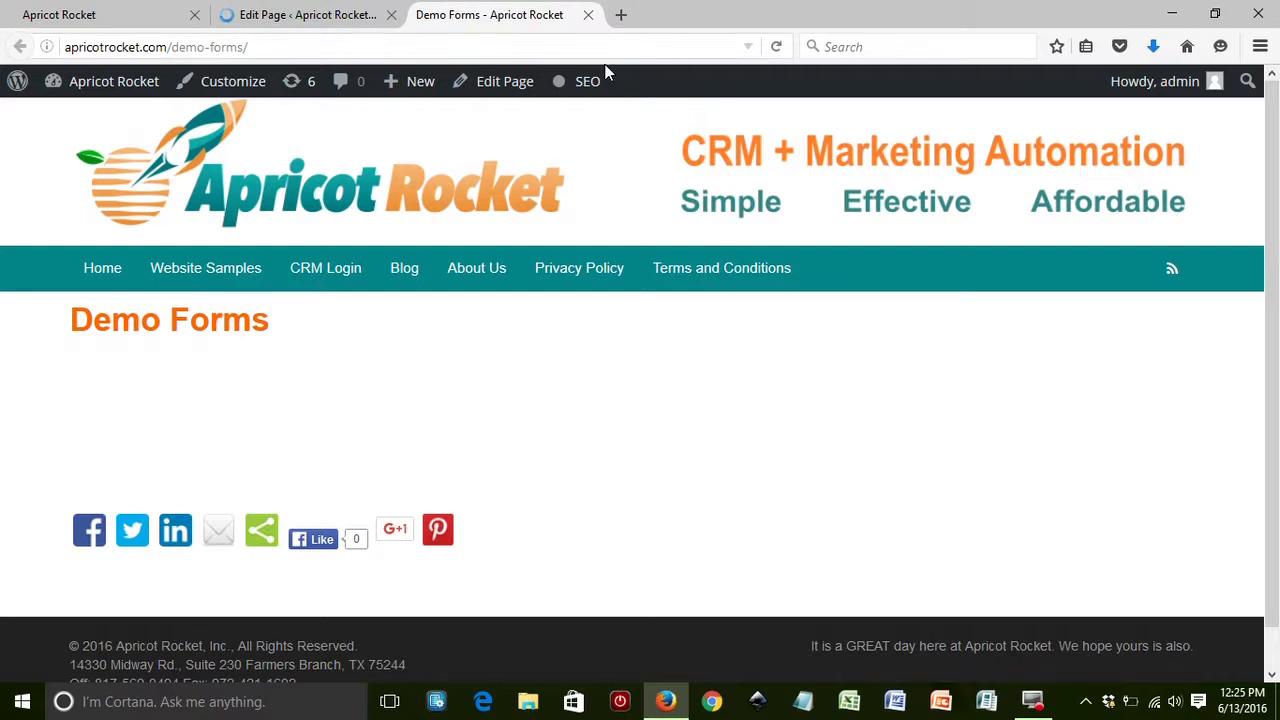
pyautogui.click(777, 50)
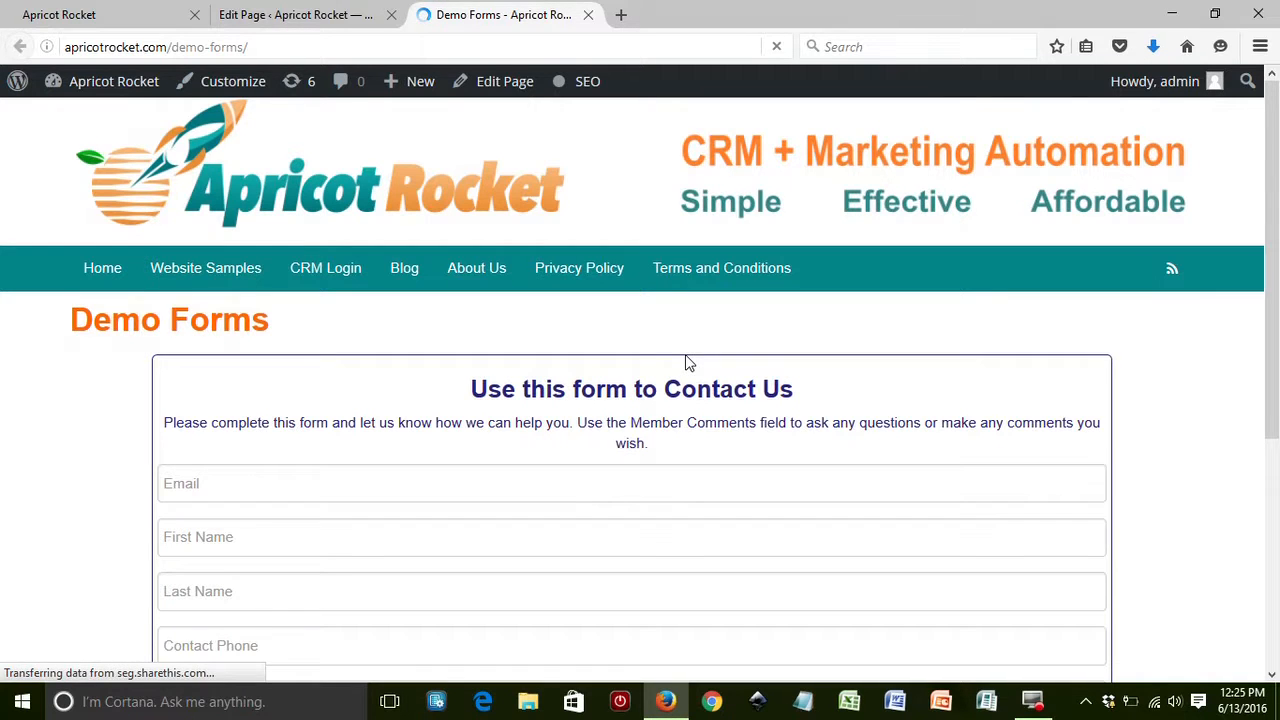
pyautogui.moveTo(1271, 251); pyautogui.dragTo(1275, 373)
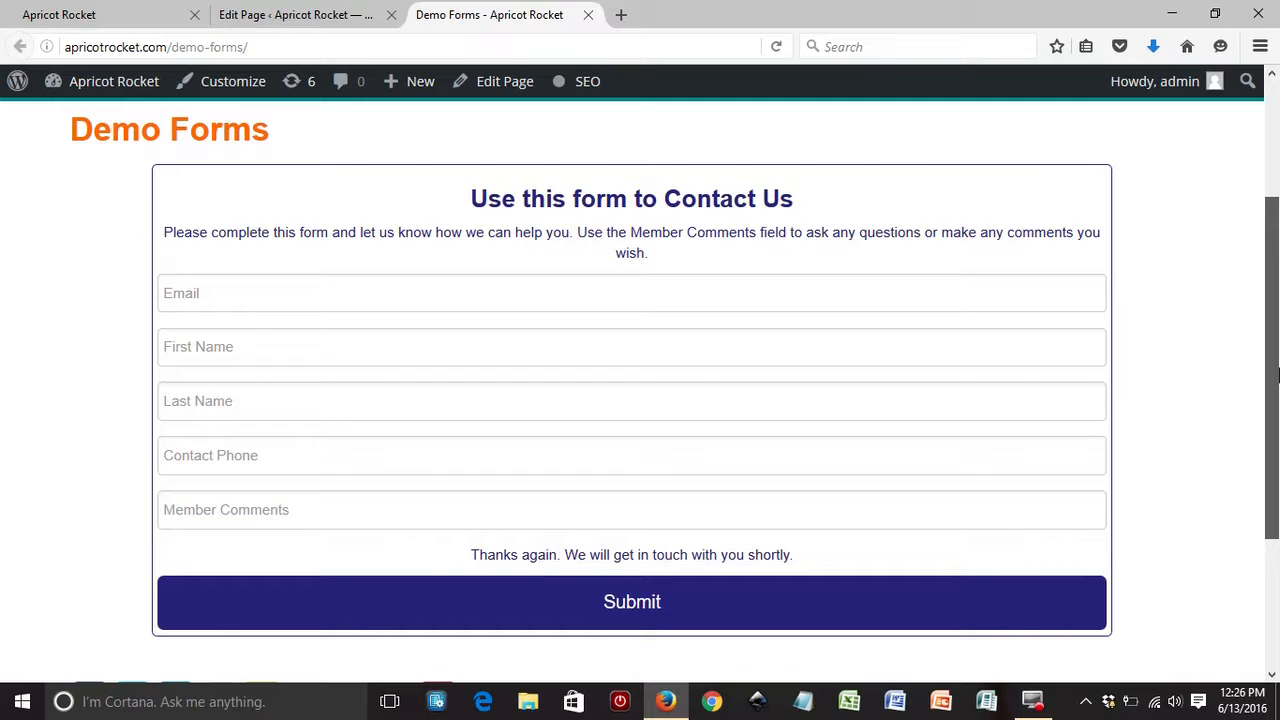
pyautogui.moveTo(1275, 373); pyautogui.dragTo(1267, 369)
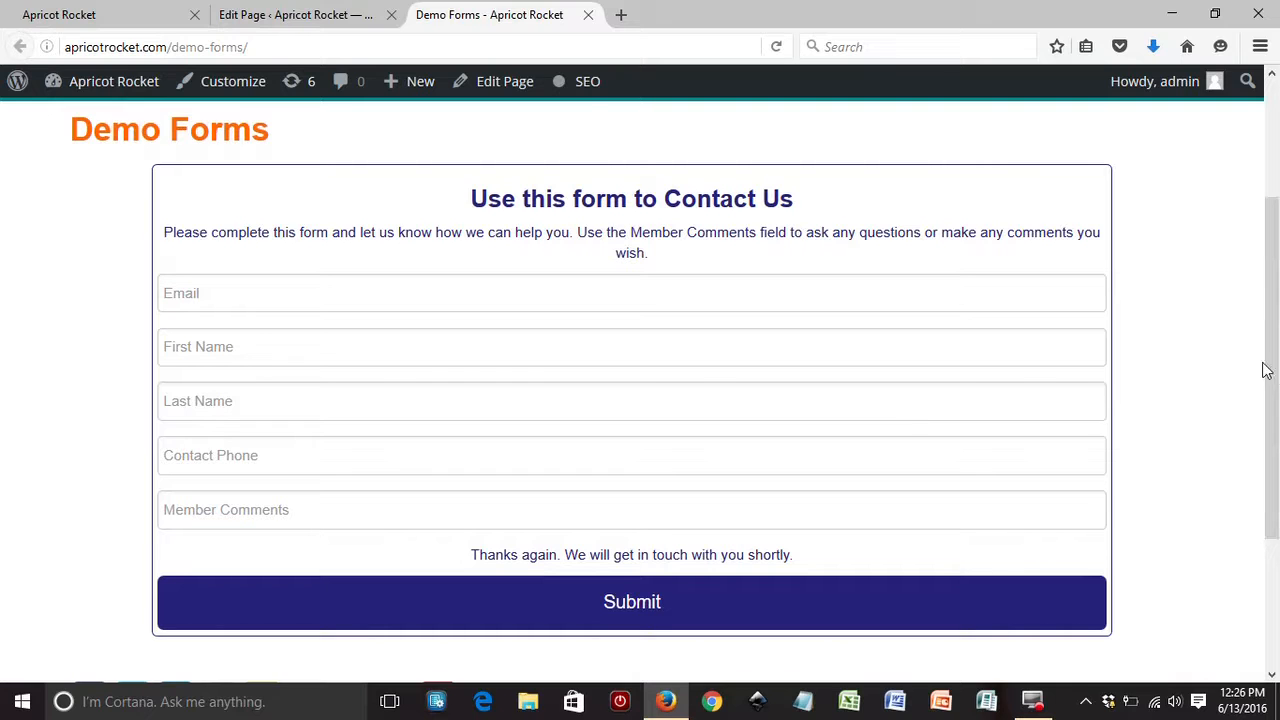
# - In the CRM, set the "Use this form to Contact Us" form's frame width to 500, save it, and reload the live Demo Forms page
pyautogui.click(258, 20)
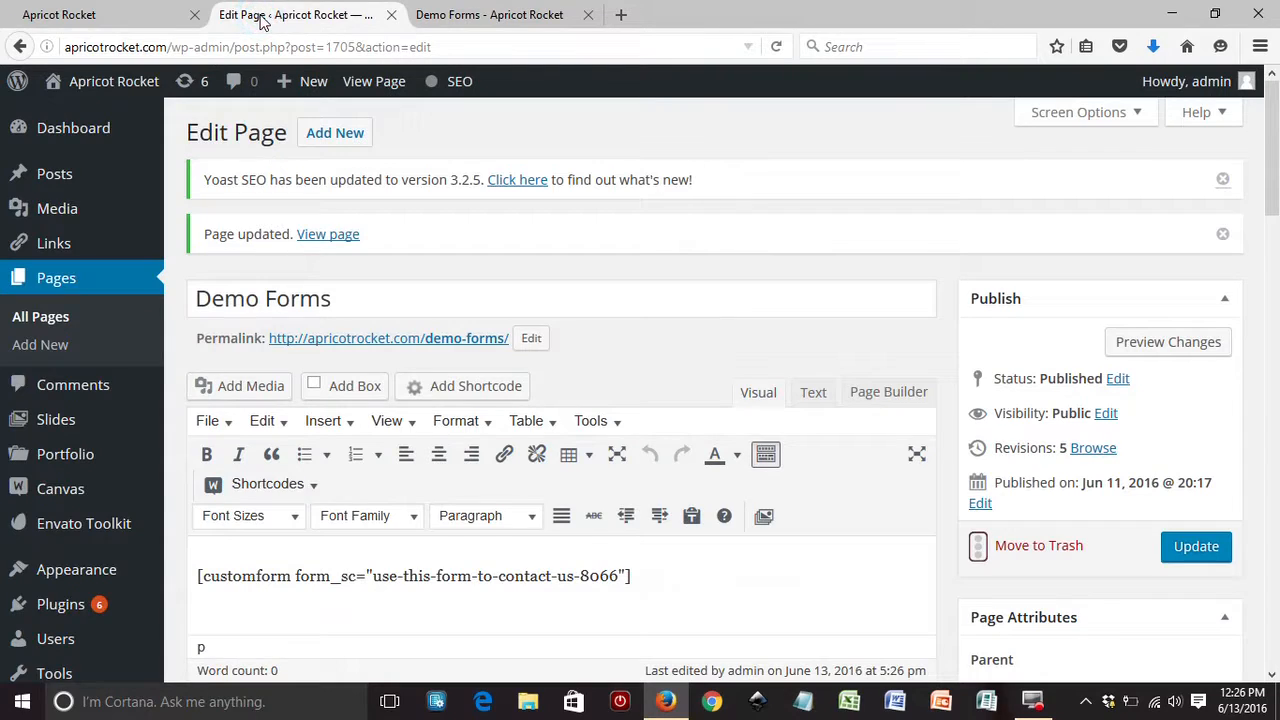
pyautogui.click(128, 15)
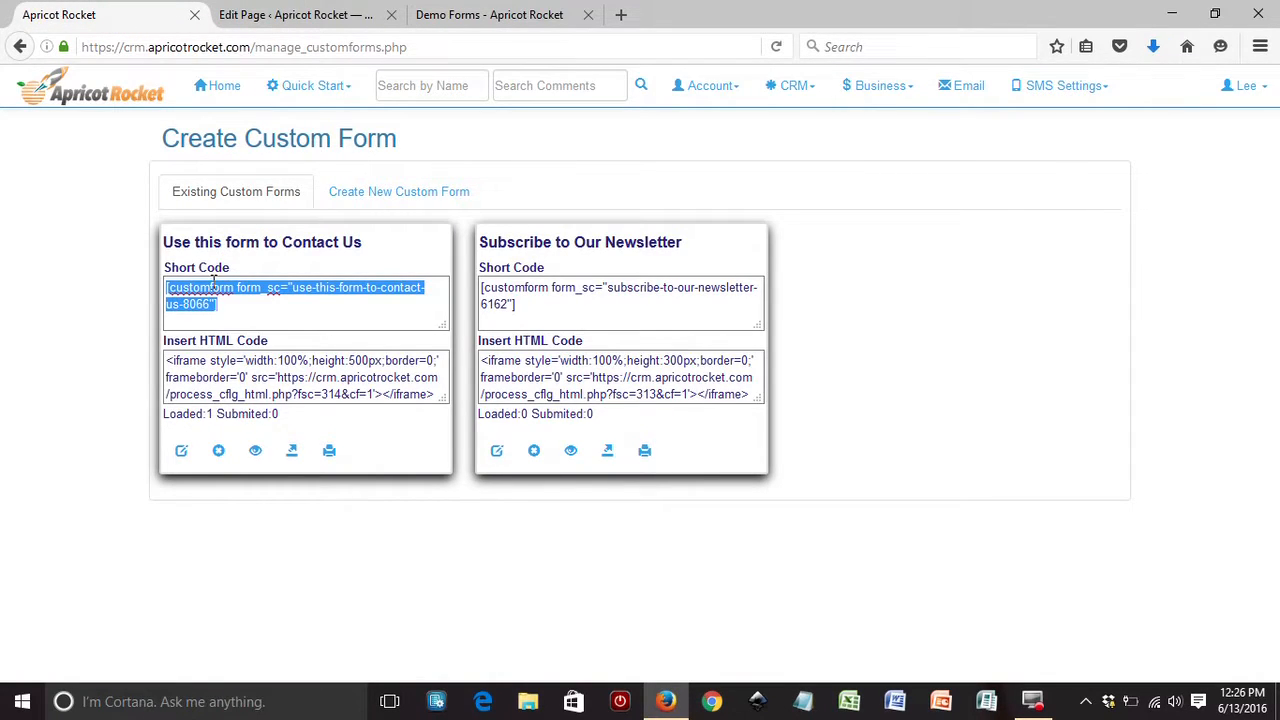
pyautogui.click(181, 452)
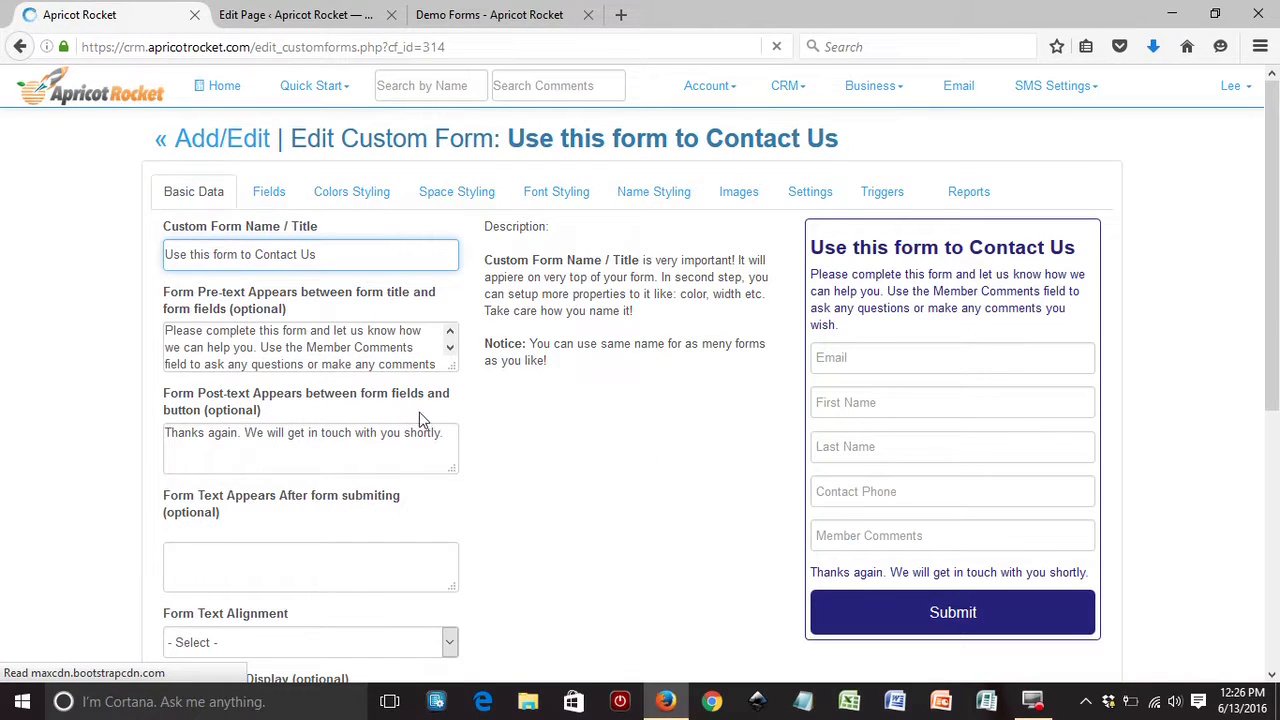
pyautogui.click(803, 200)
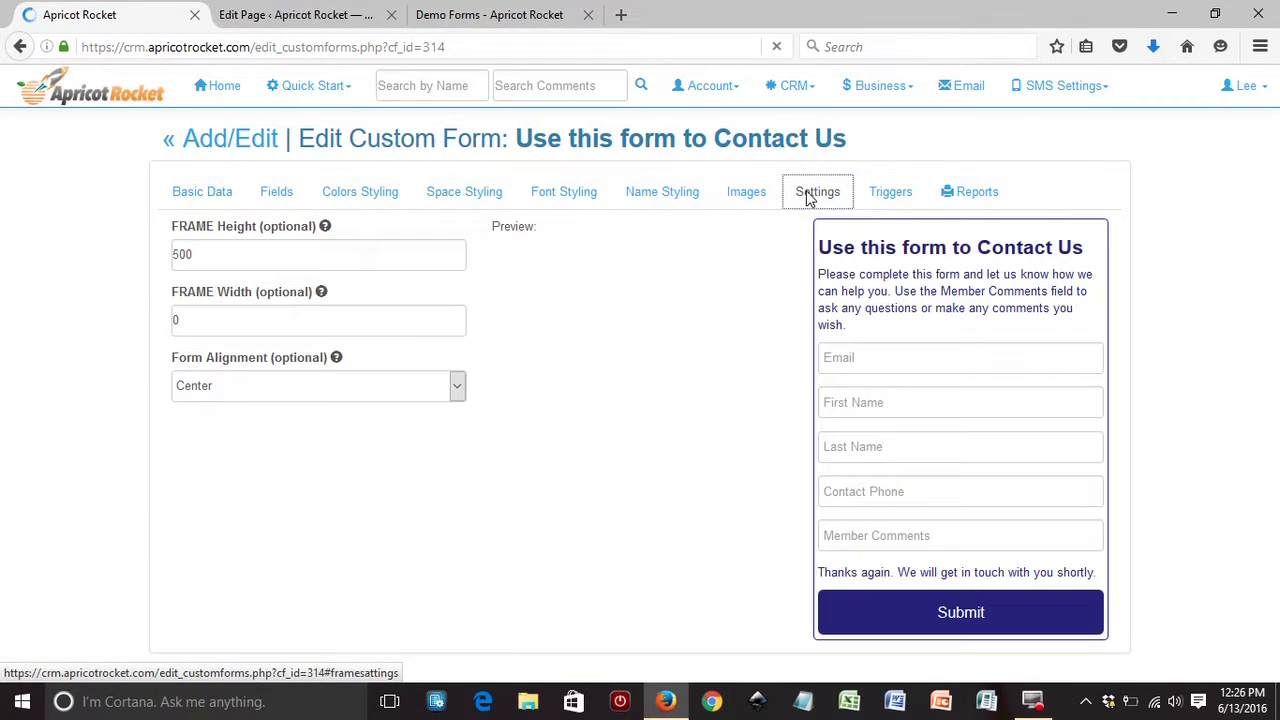
pyautogui.click(231, 316)
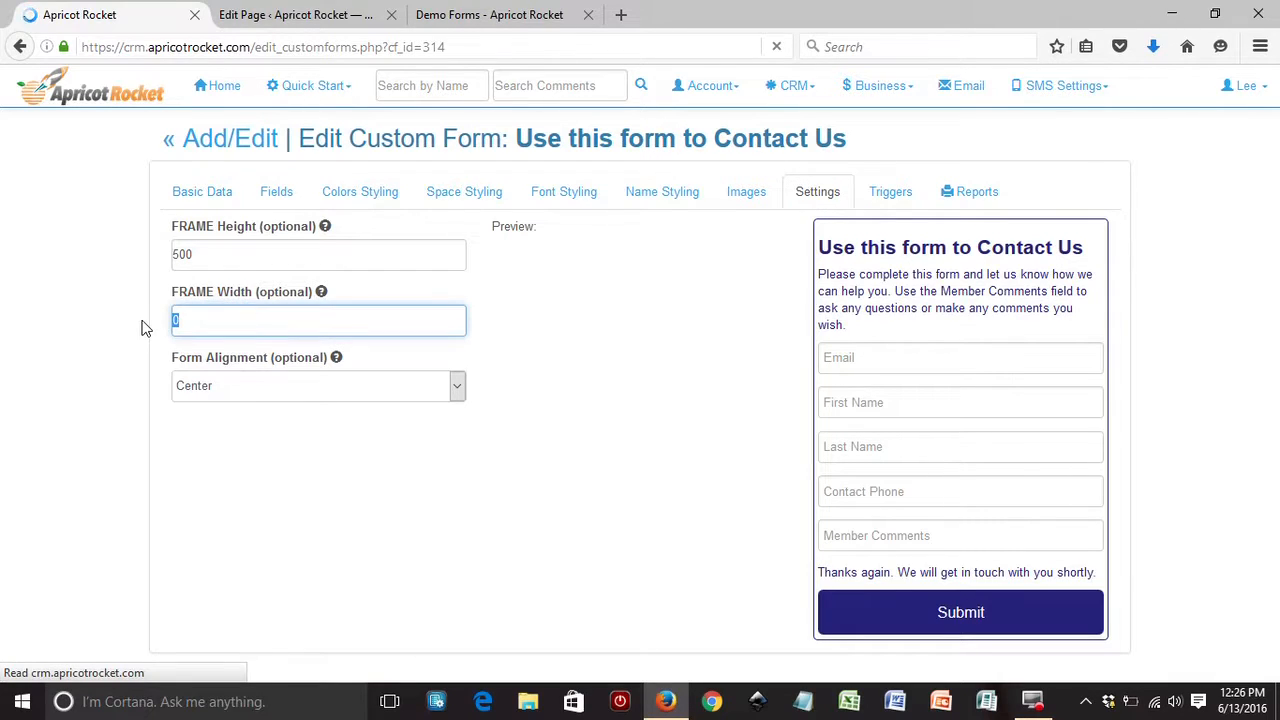
pyautogui.write('500')
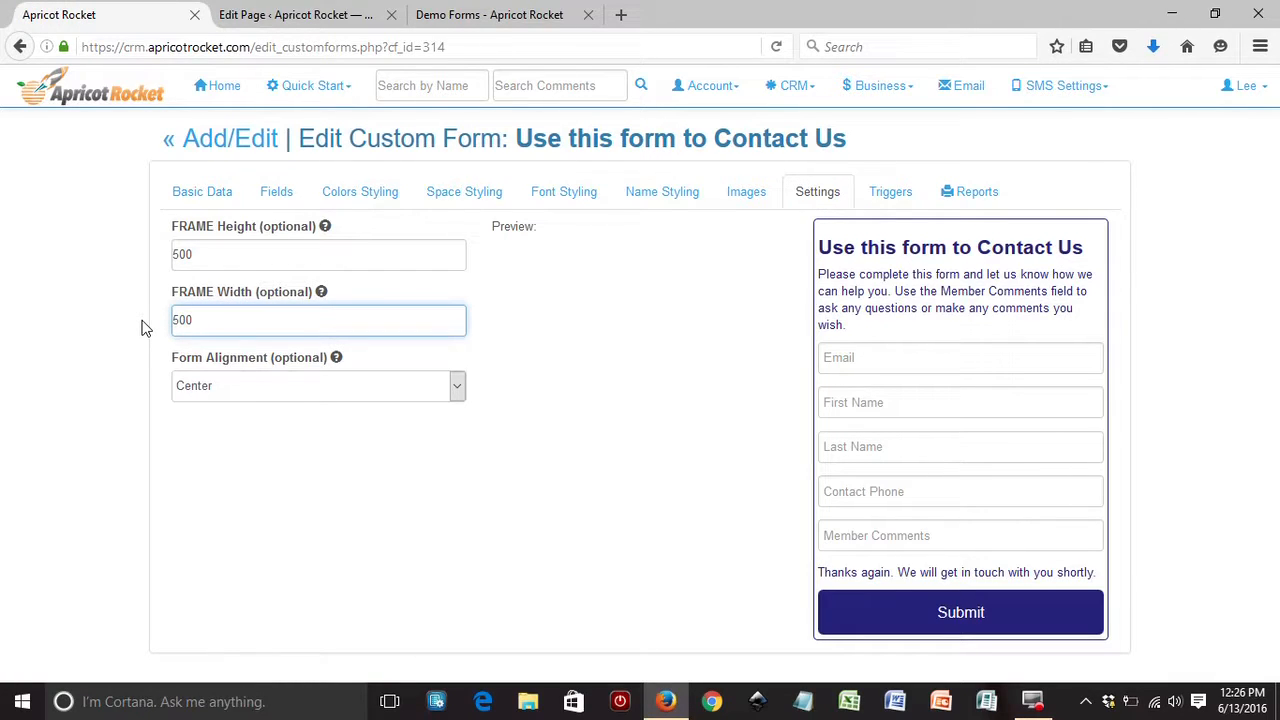
pyautogui.click(131, 363)
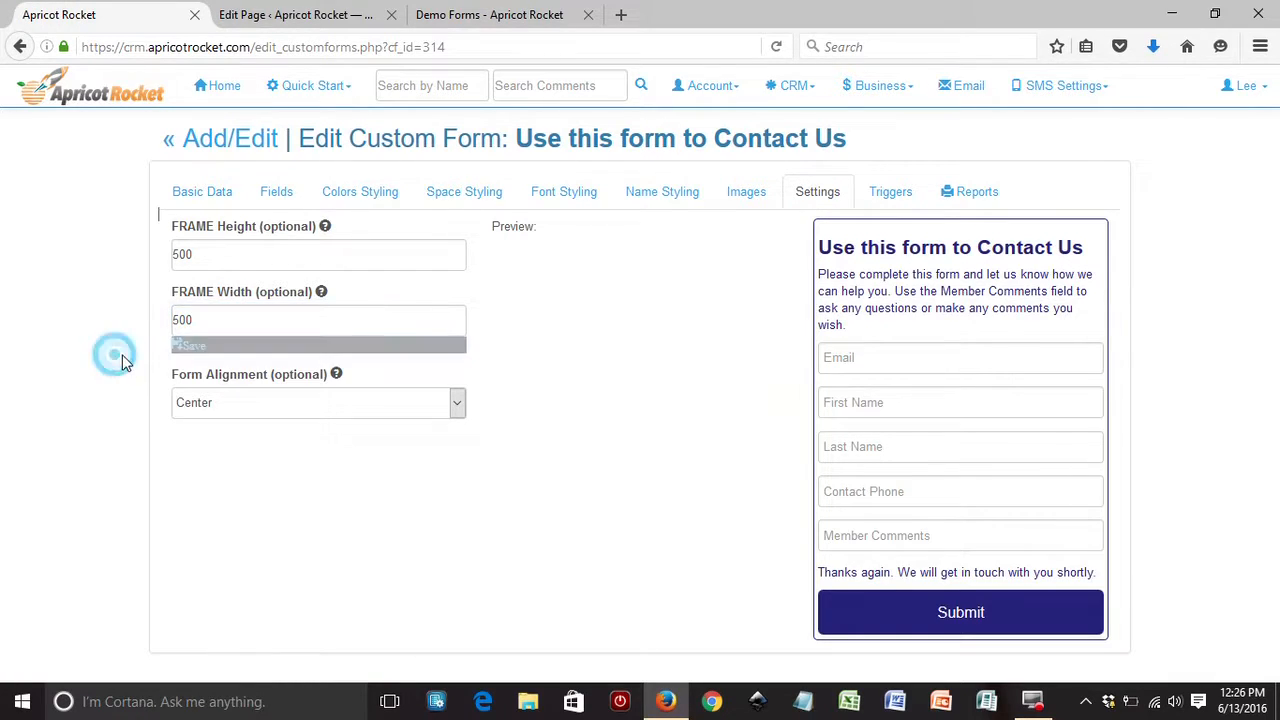
pyautogui.click(190, 346)
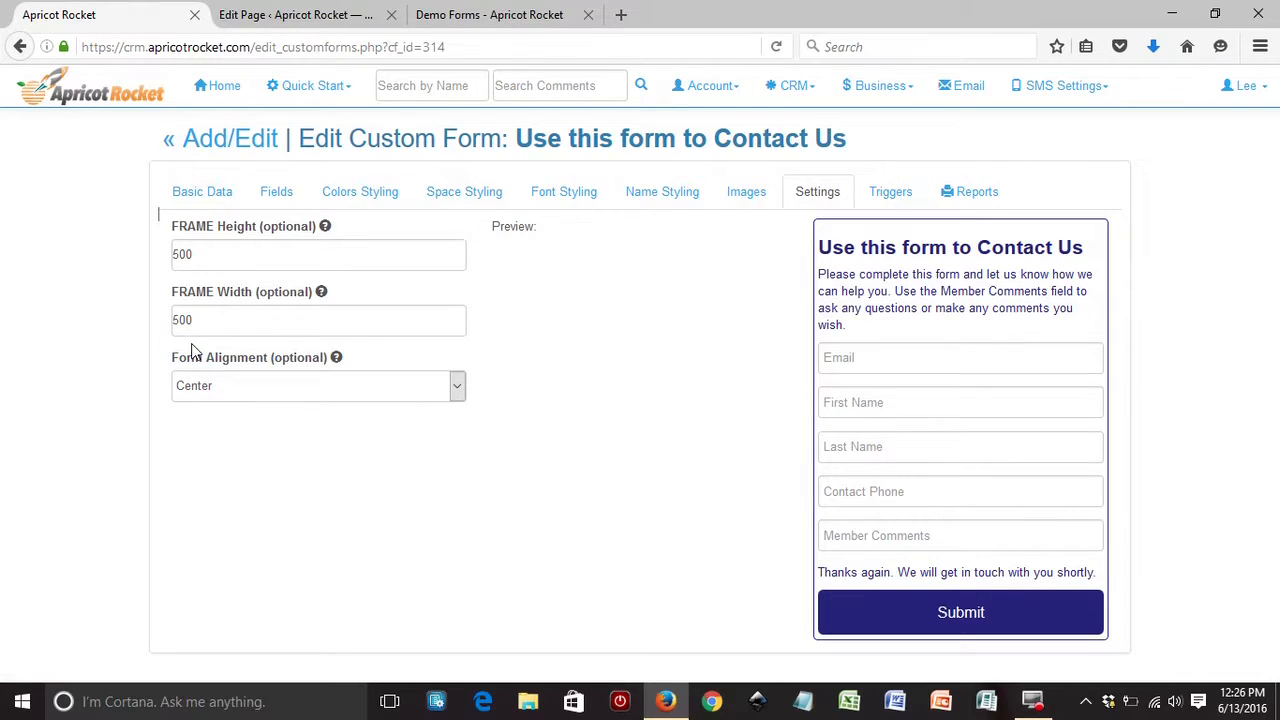
pyautogui.click(488, 14)
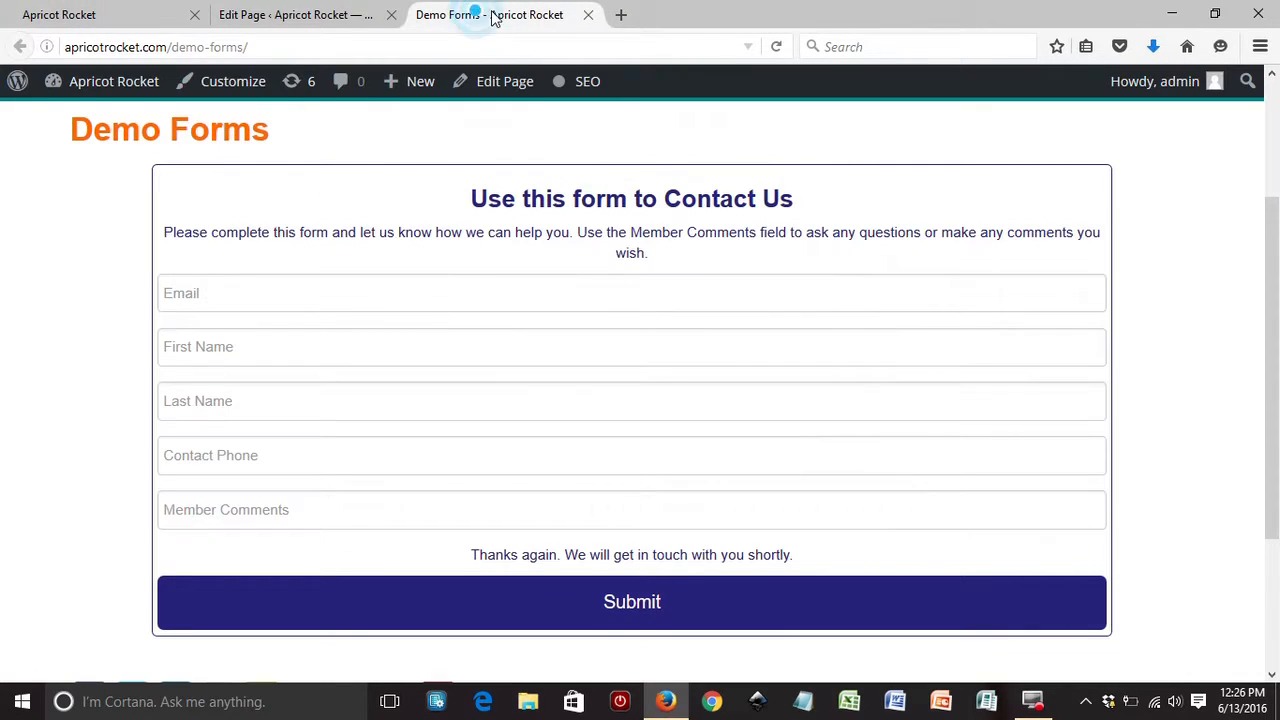
pyautogui.click(778, 47)
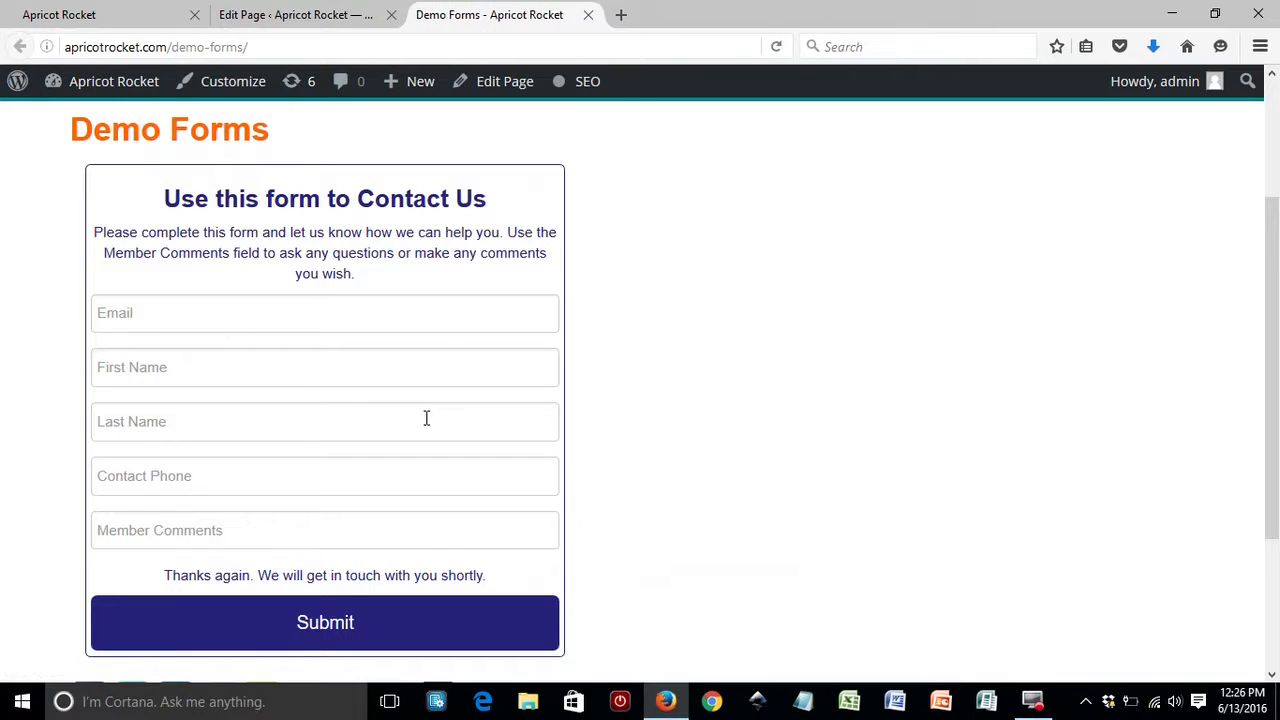
# - Set the contact form's text alignment to Left in its basic data, save it, and reload the live Demo Forms page
pyautogui.click(286, 16)
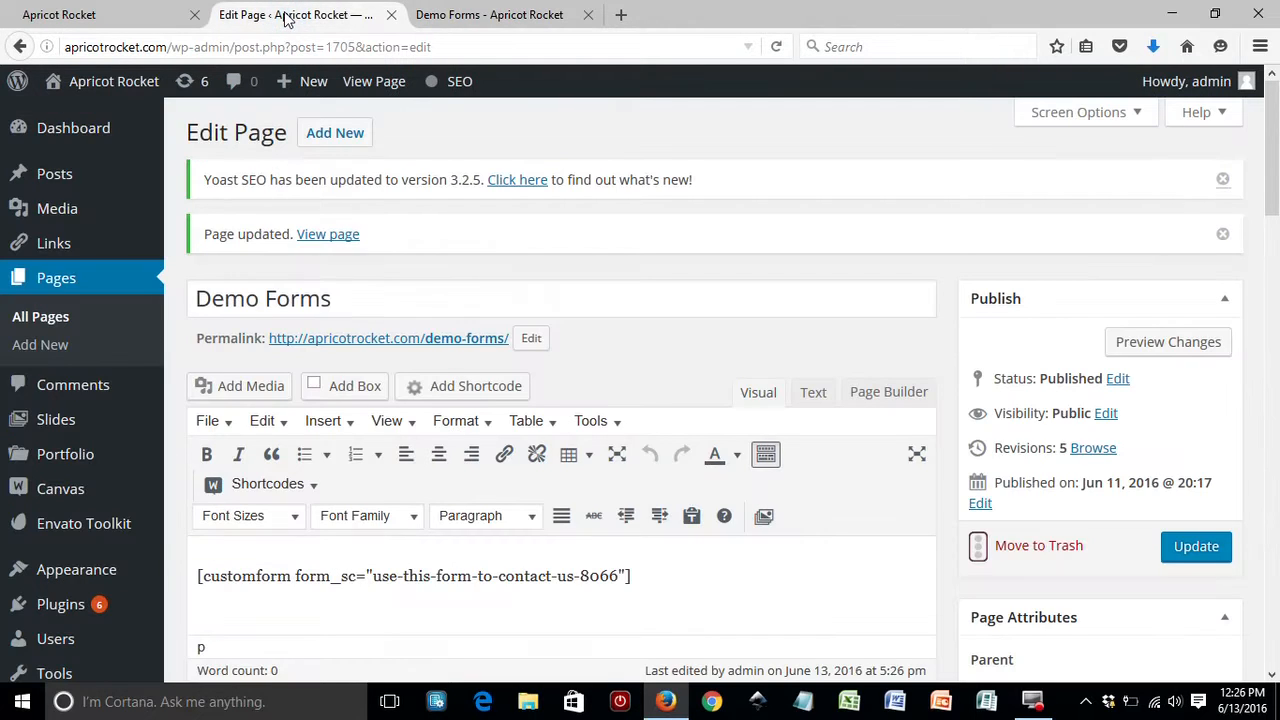
pyautogui.click(126, 14)
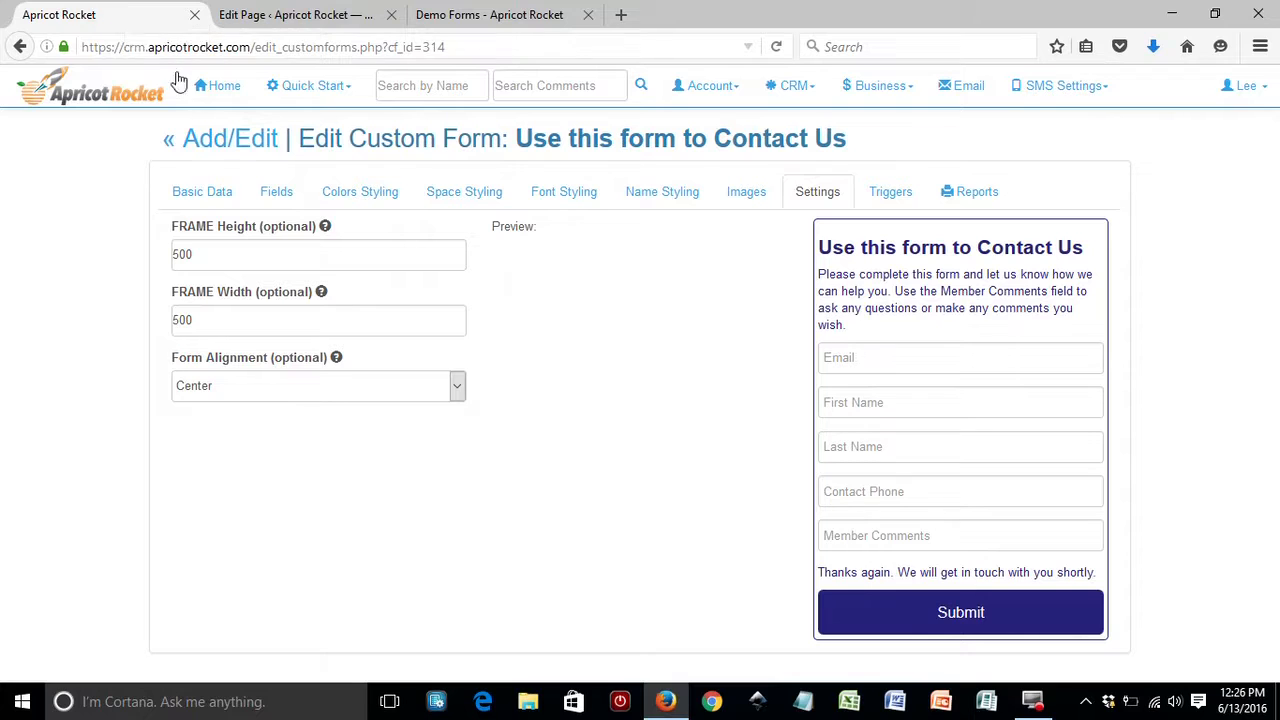
pyautogui.click(206, 191)
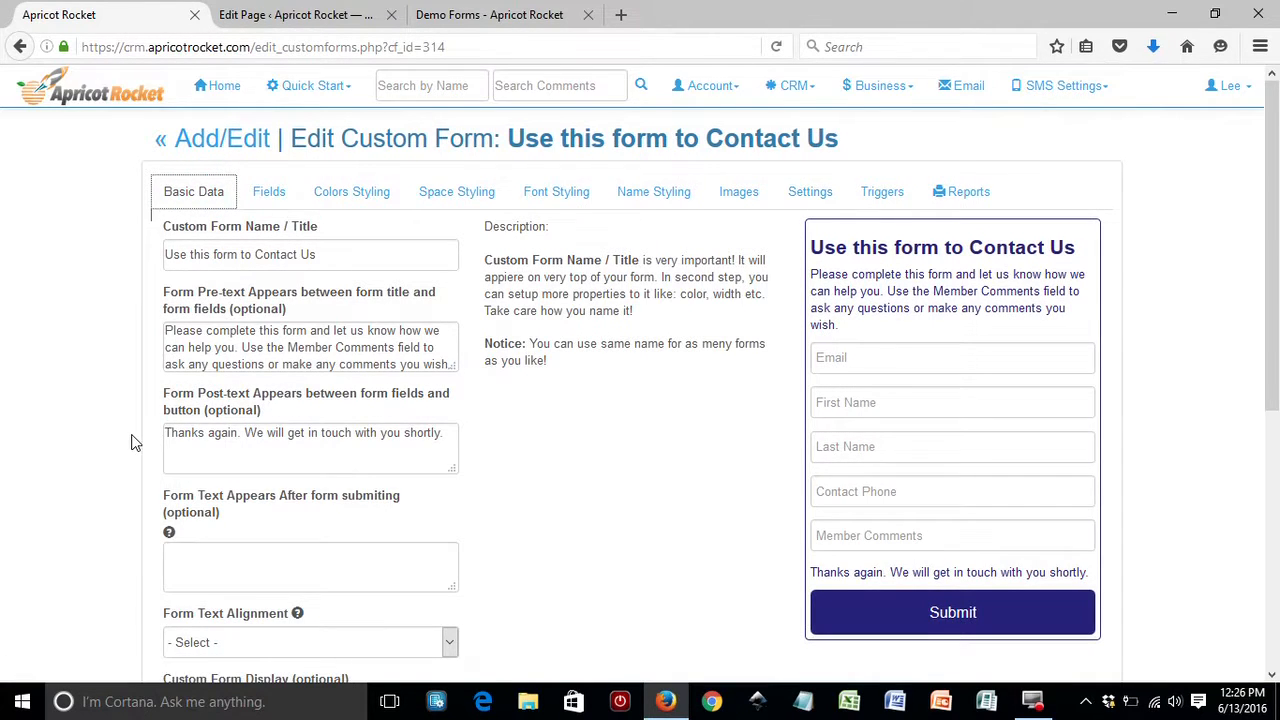
pyautogui.scroll(-5, 131, 440)
pyautogui.scroll(-1, 134, 445)
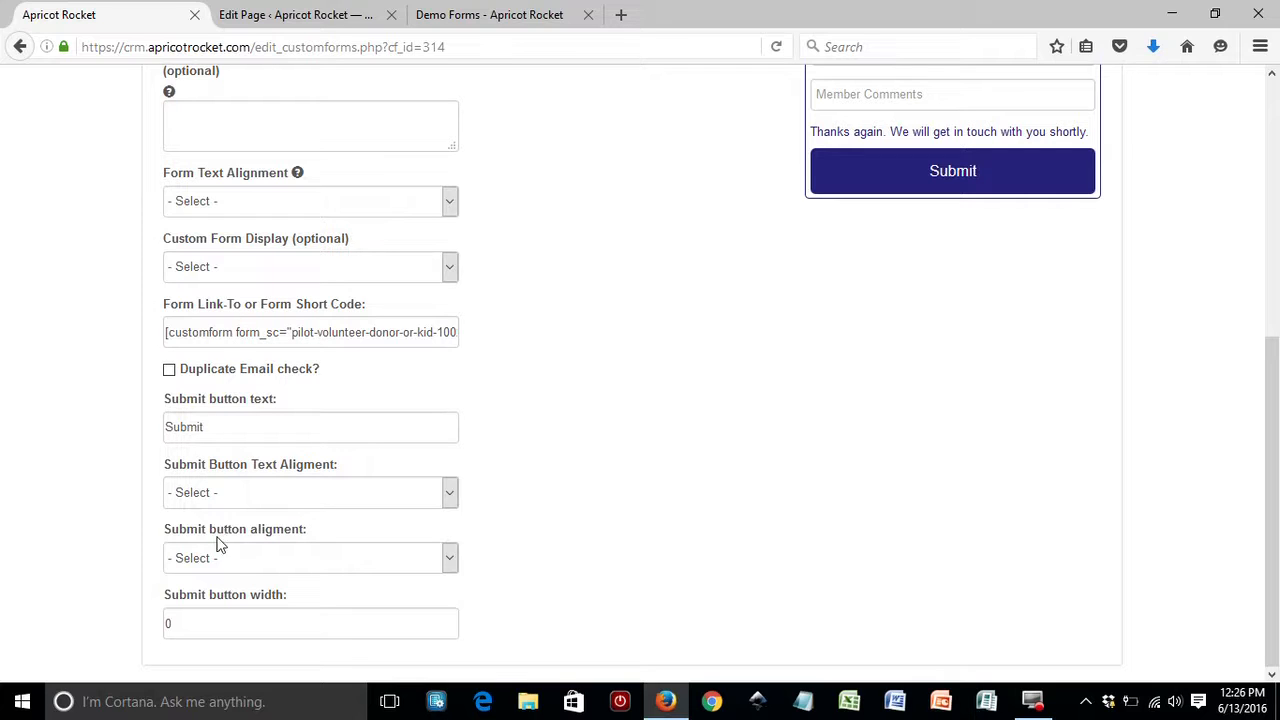
pyautogui.scroll(1, 252, 551)
pyautogui.scroll(3, 252, 551)
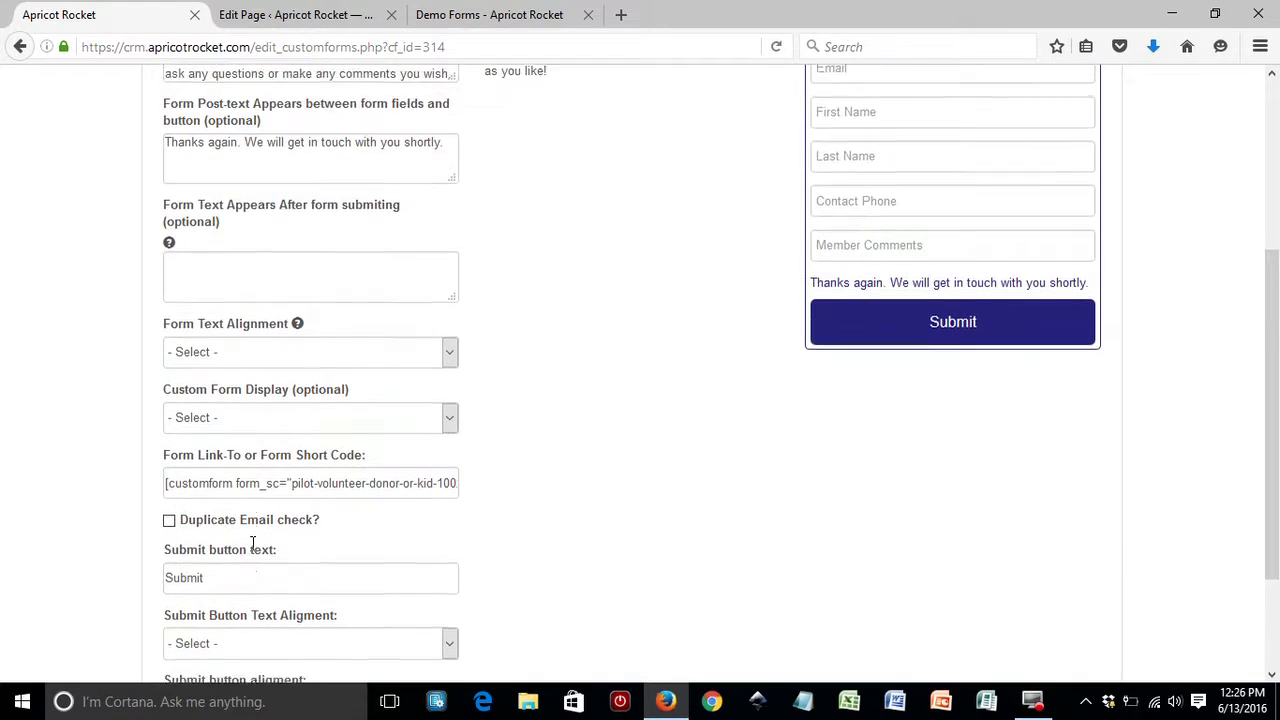
pyautogui.click(206, 392)
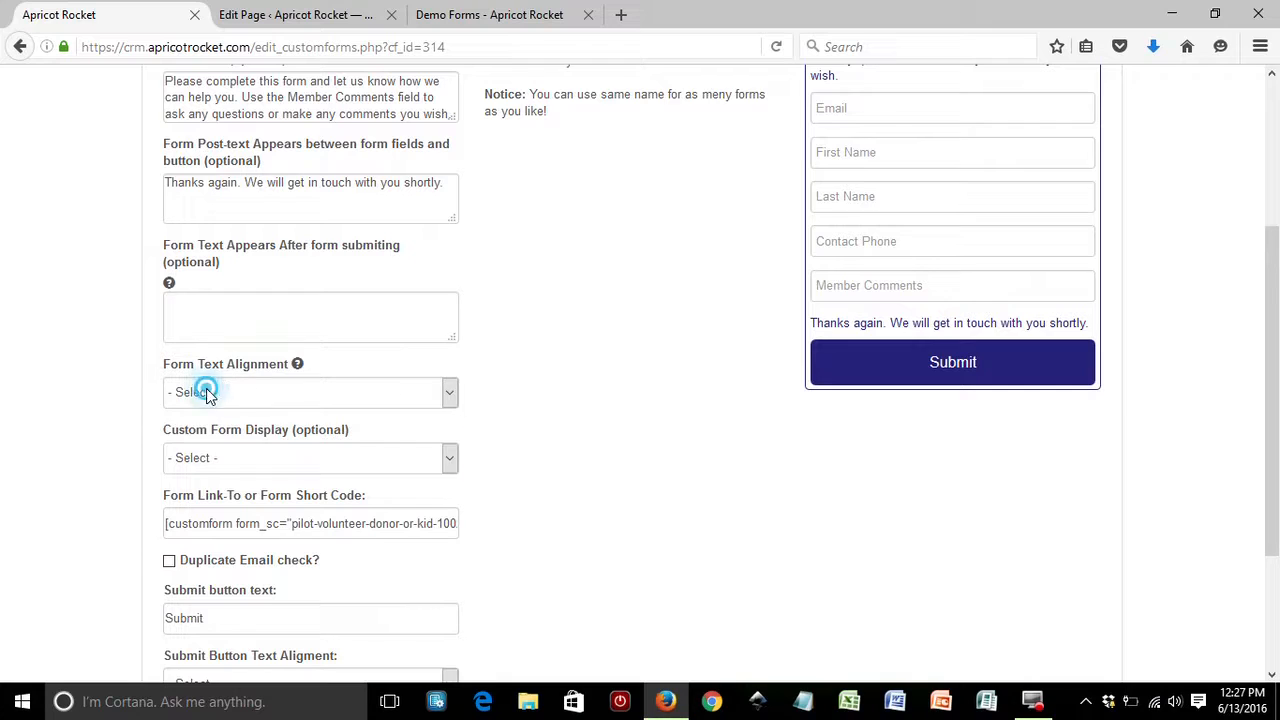
pyautogui.click(186, 432)
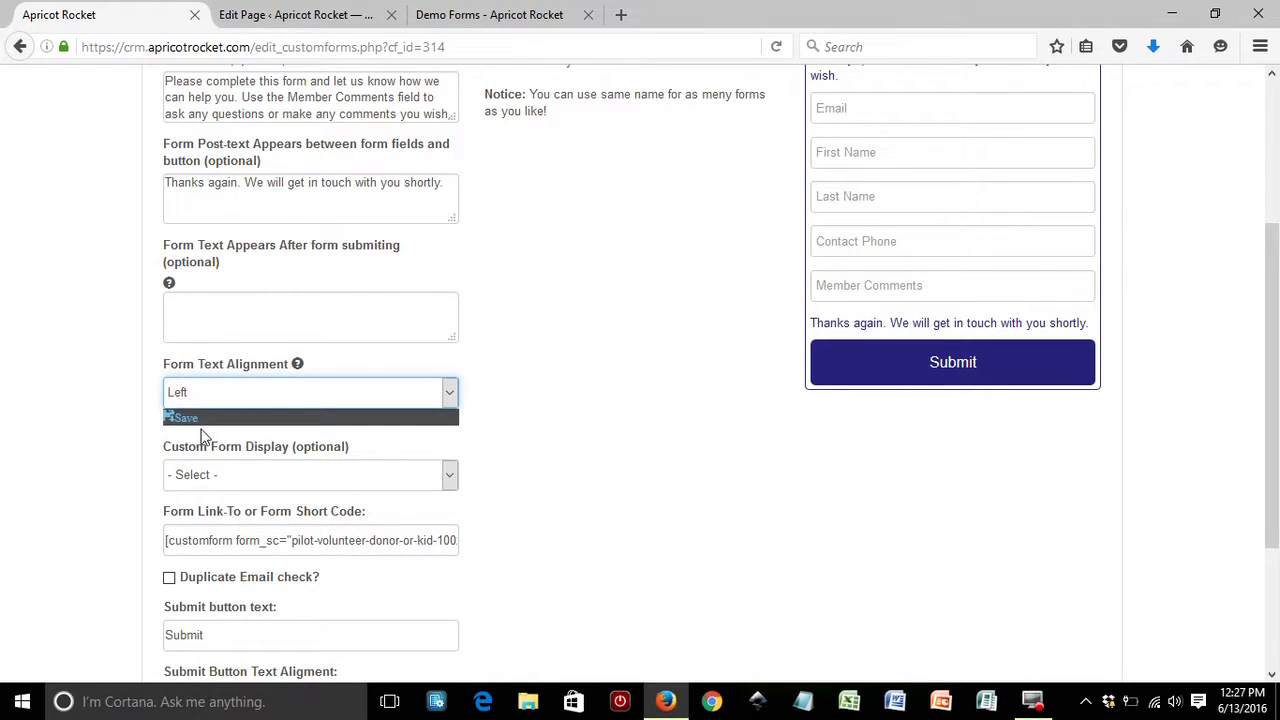
pyautogui.click(181, 417)
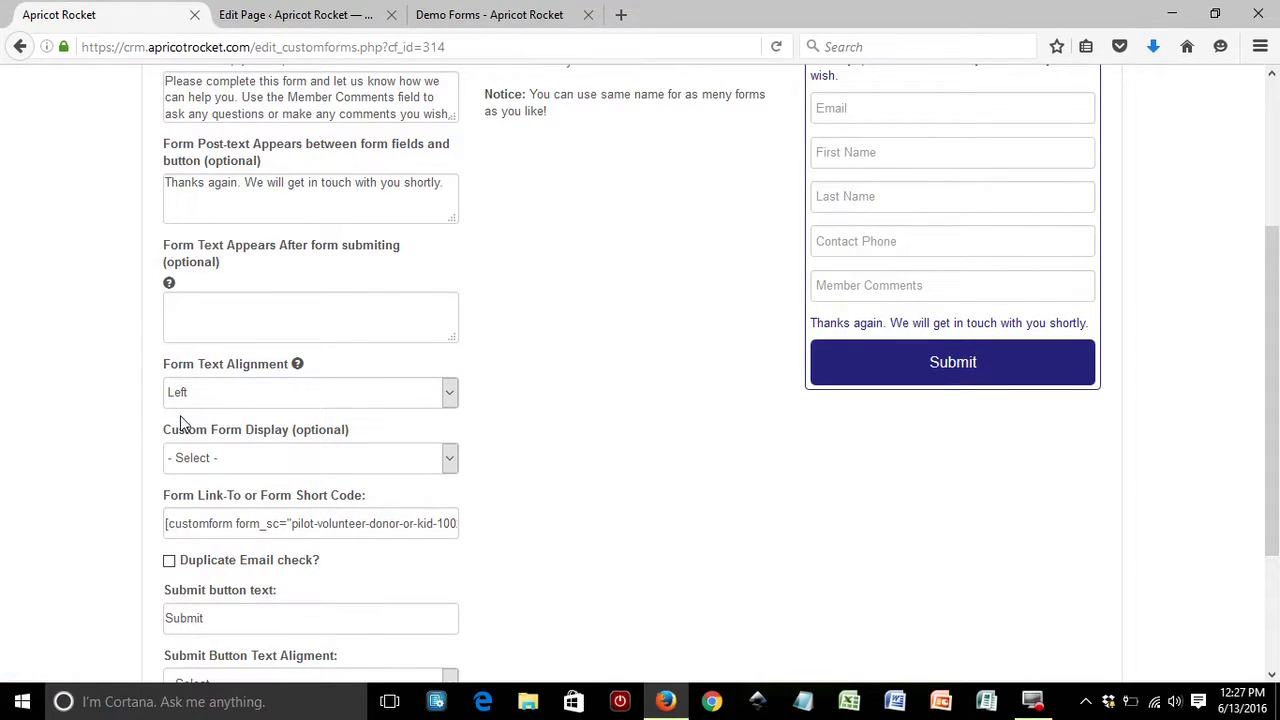
pyautogui.click(470, 16)
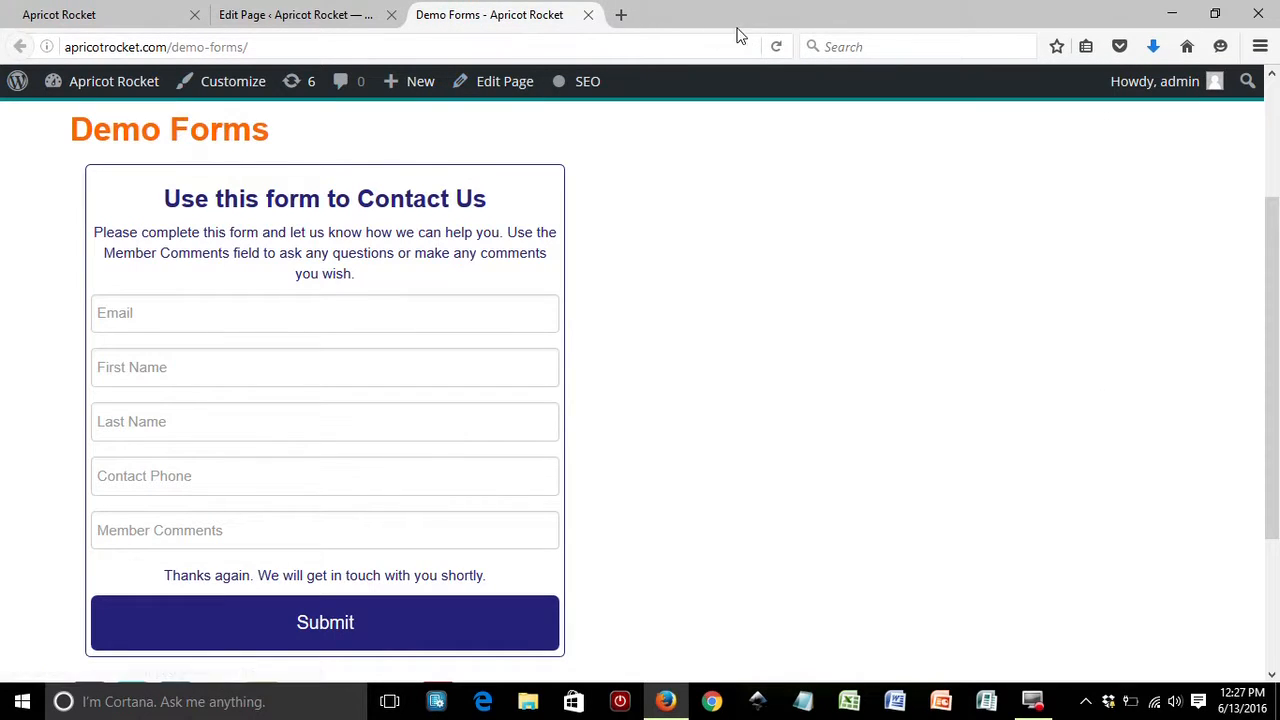
pyautogui.click(779, 46)
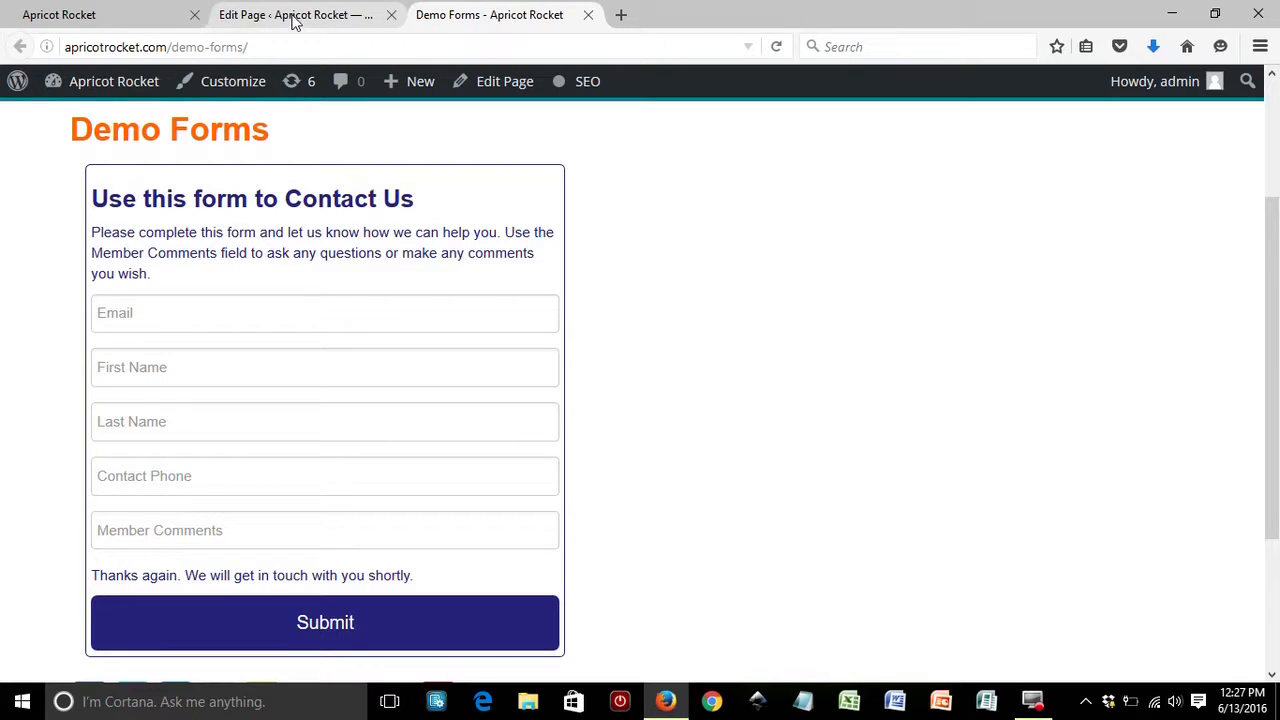
# - Leave the contact form's editor in the CRM and return to the list of existing custom forms
pyautogui.click(115, 16)
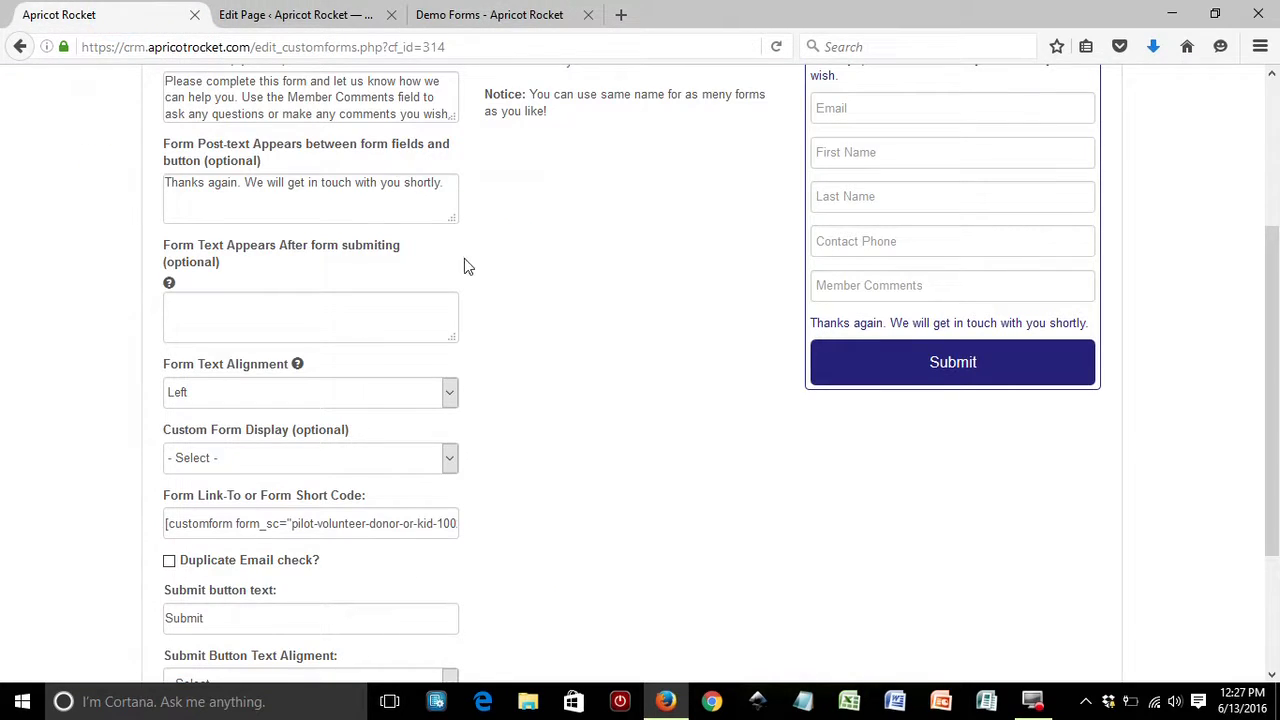
pyautogui.scroll(5, 594, 300)
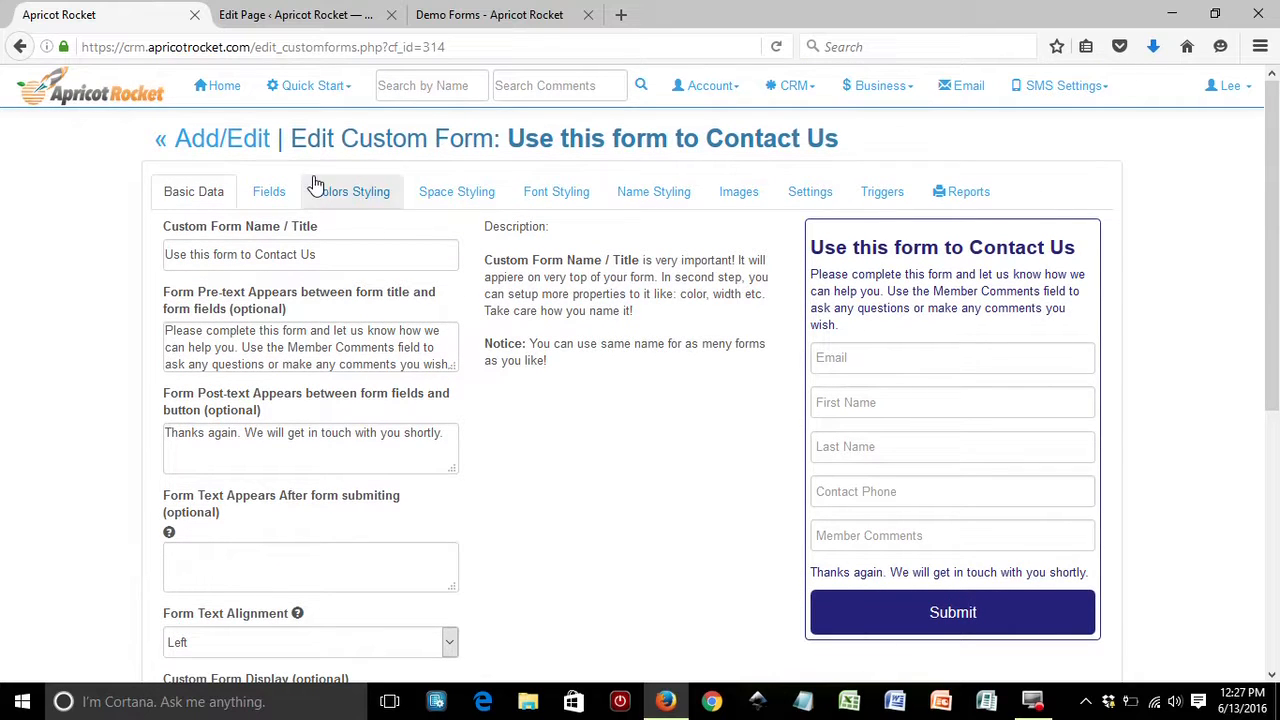
pyautogui.click(224, 143)
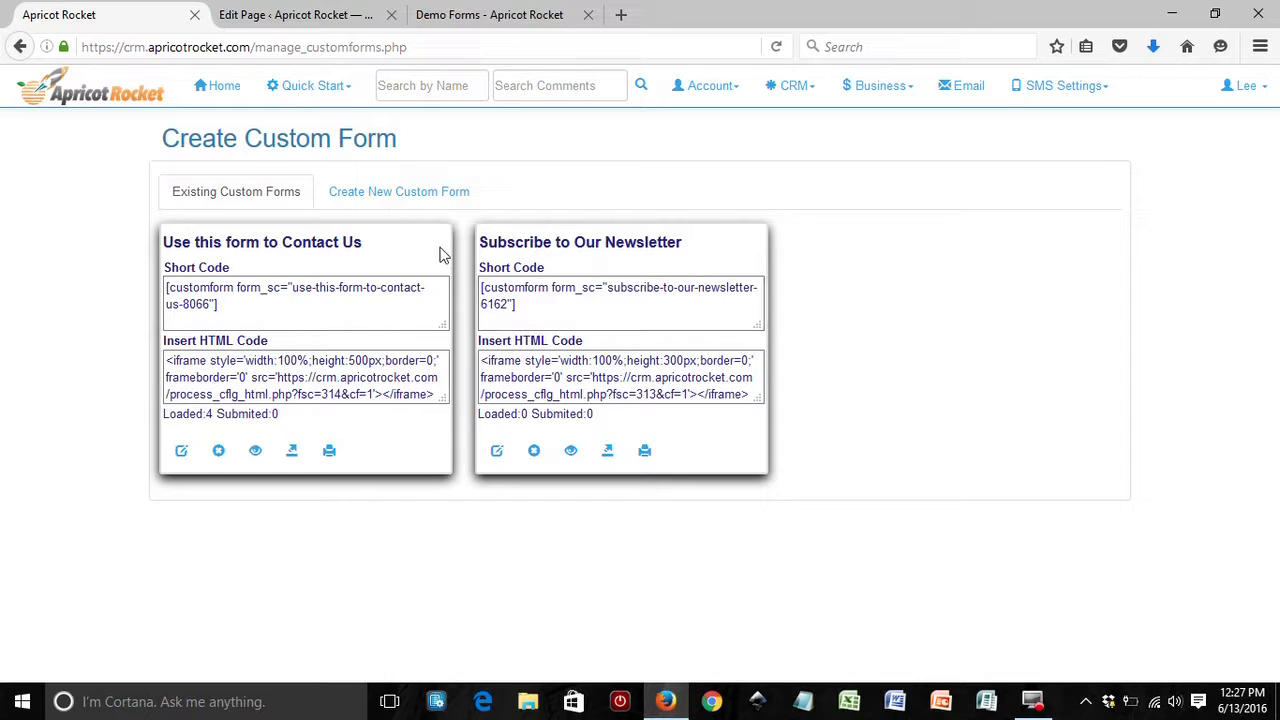
# - Start a new custom form and give it the title "My First Form"
pyautogui.click(380, 196)
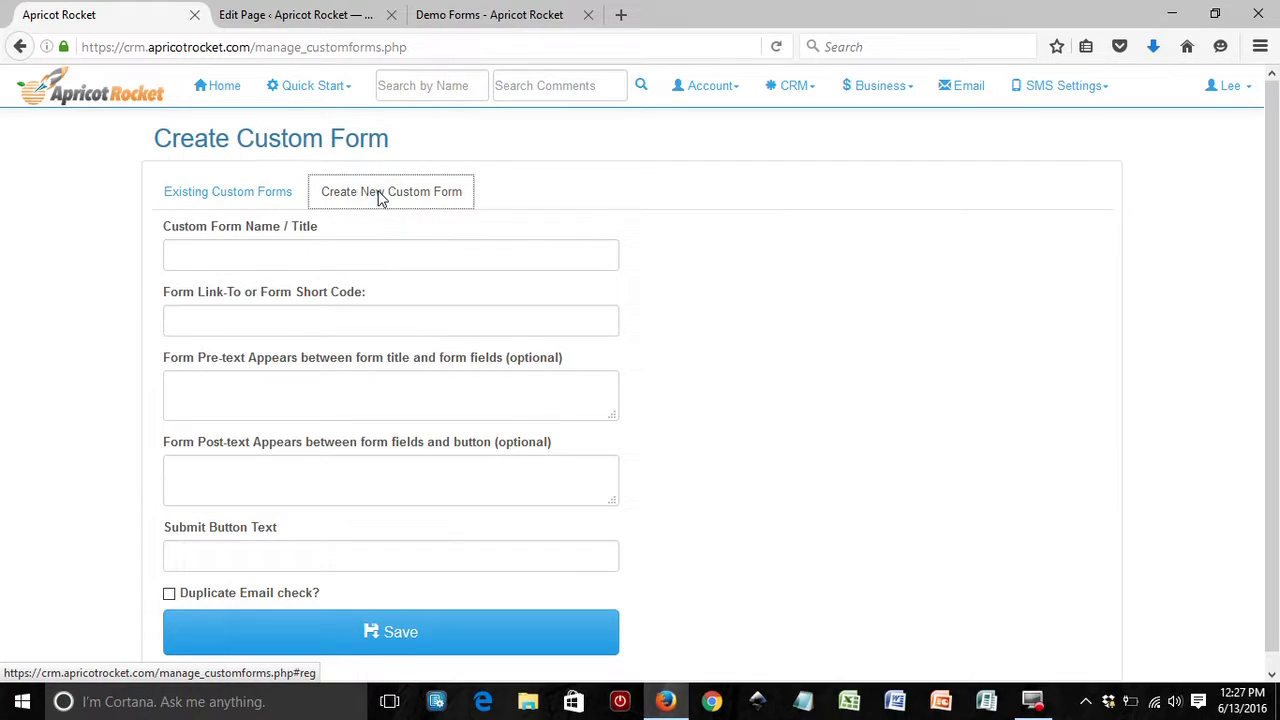
pyautogui.click(301, 254)
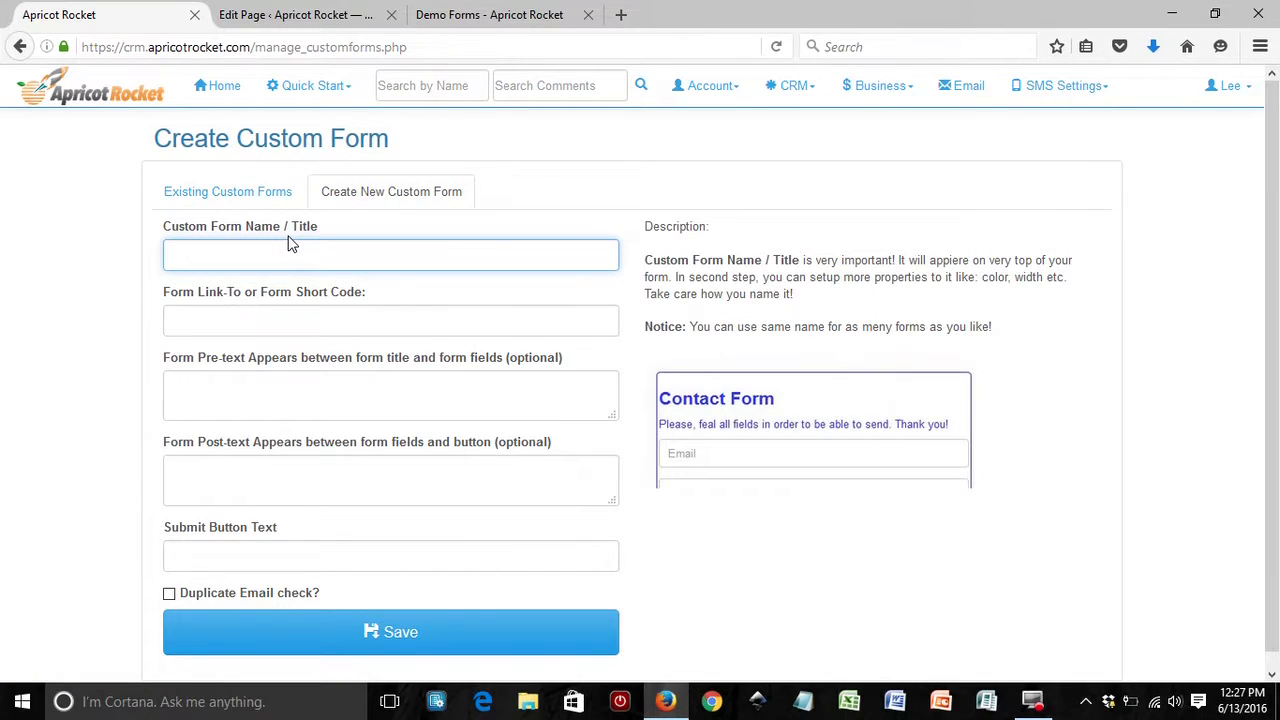
pyautogui.write('My')
pyautogui.press('Down')
pyautogui.press('Return')
# - Set the new form's submit button text to "Submit" and save the form
pyautogui.moveTo(277, 528); pyautogui.dragTo(180, 534)
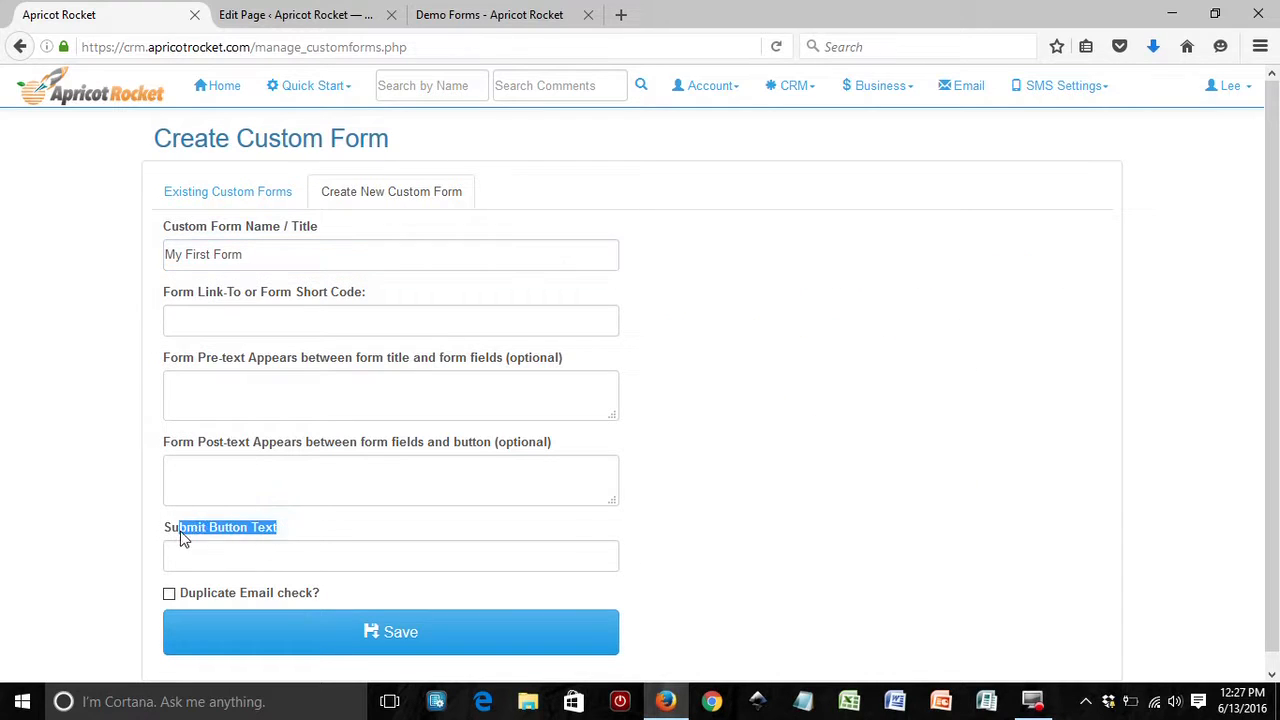
pyautogui.click(229, 548)
pyautogui.write('Sum')
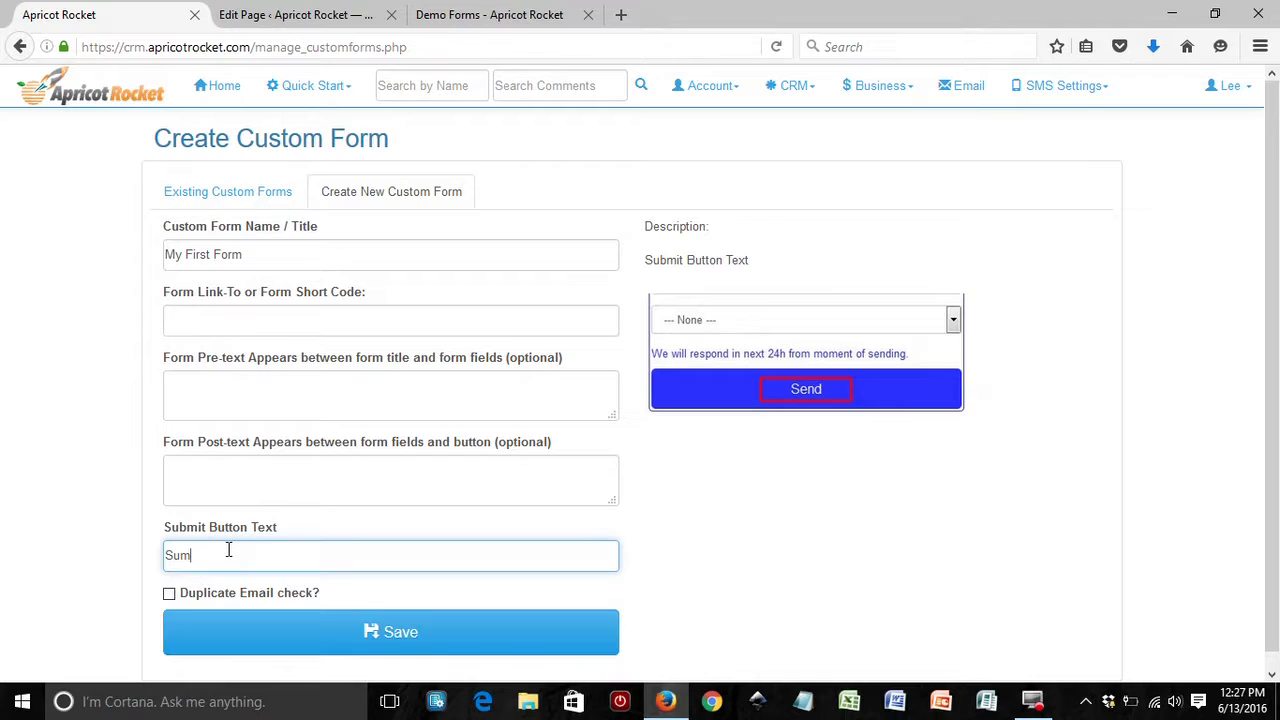
pyautogui.write('b')
pyautogui.press('BackSpace')
pyautogui.press('BackSpace')
pyautogui.write('bmit')
pyautogui.click(141, 545)
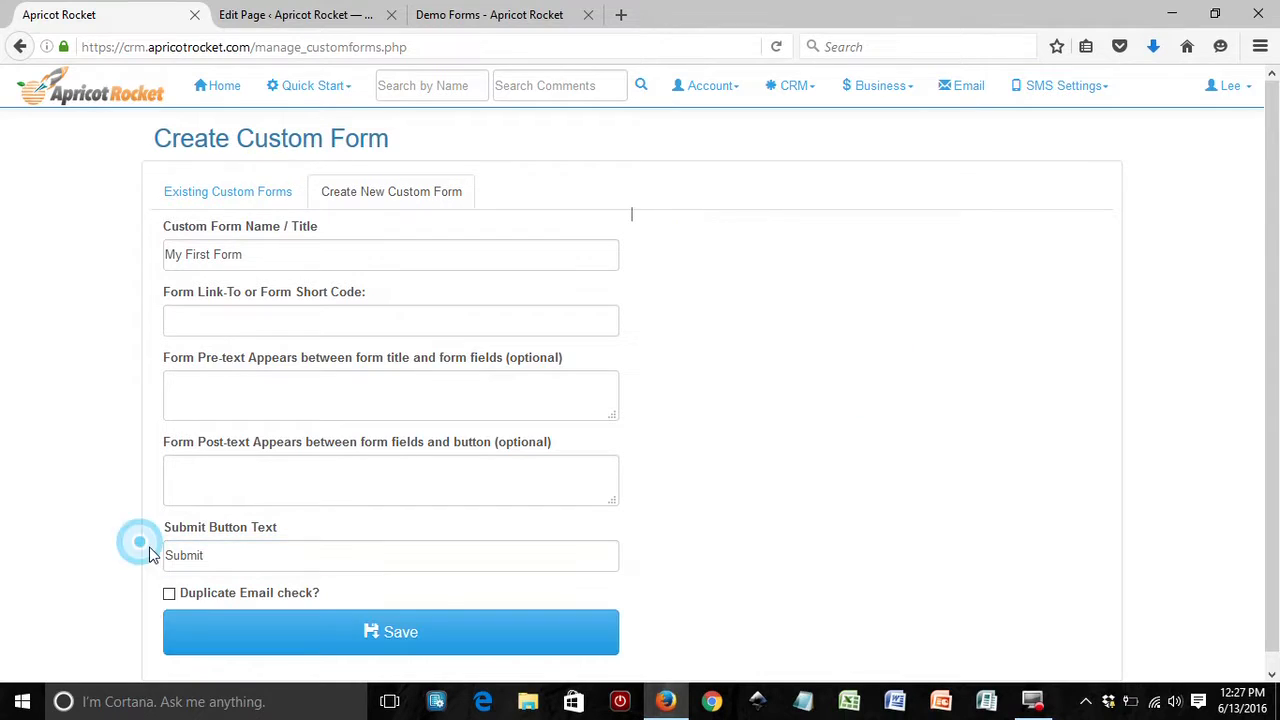
pyautogui.click(253, 640)
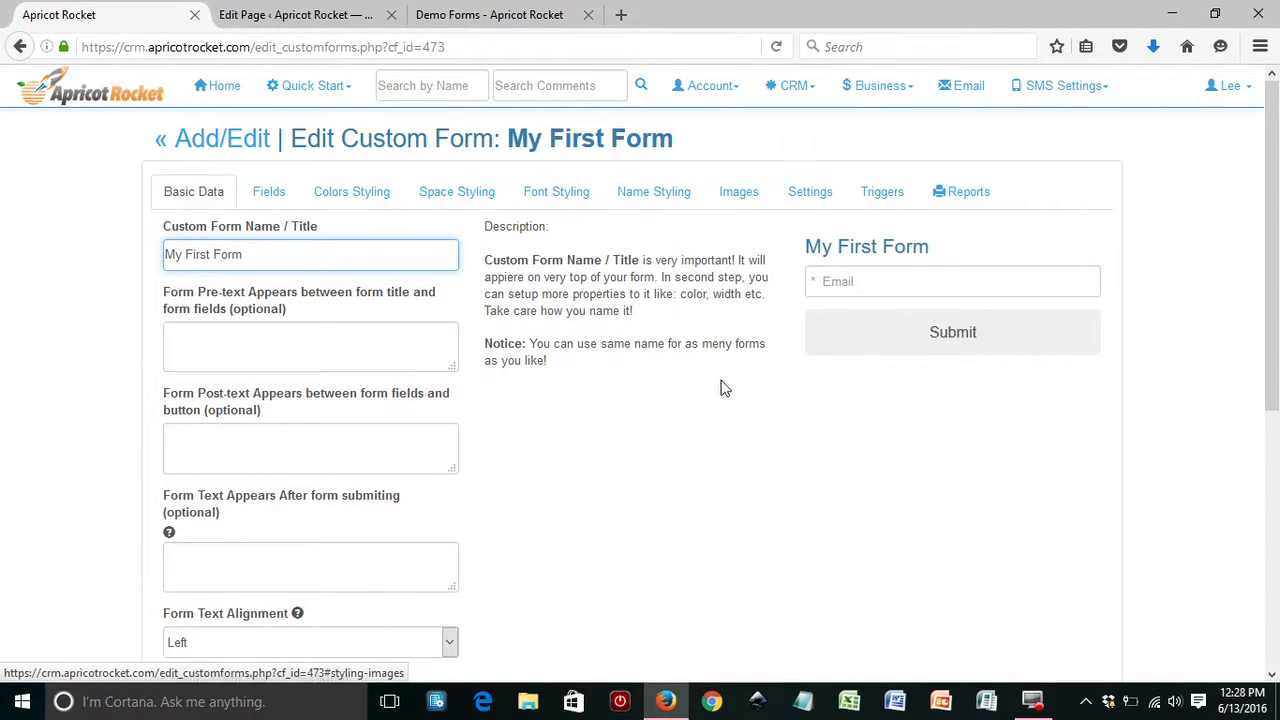
# - Enter "Welcome to our form." as the form's pre-text and save it
pyautogui.scroll(-2, 709, 391)
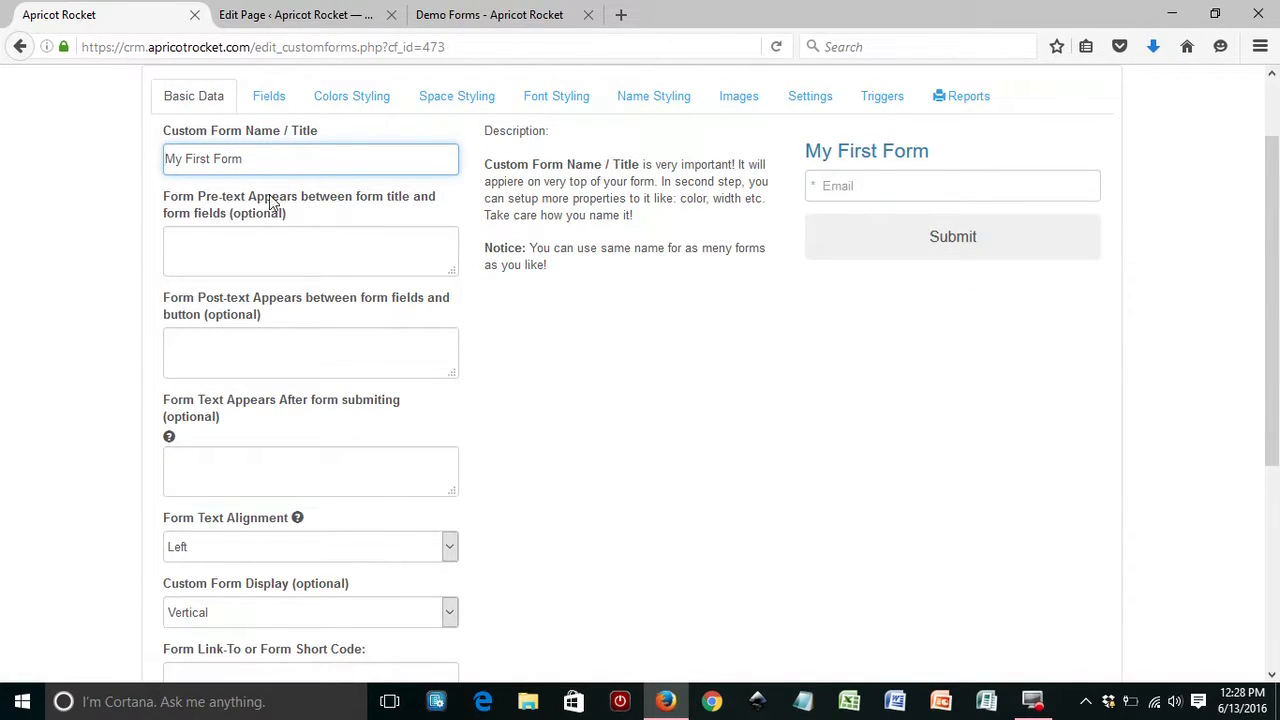
pyautogui.click(220, 230)
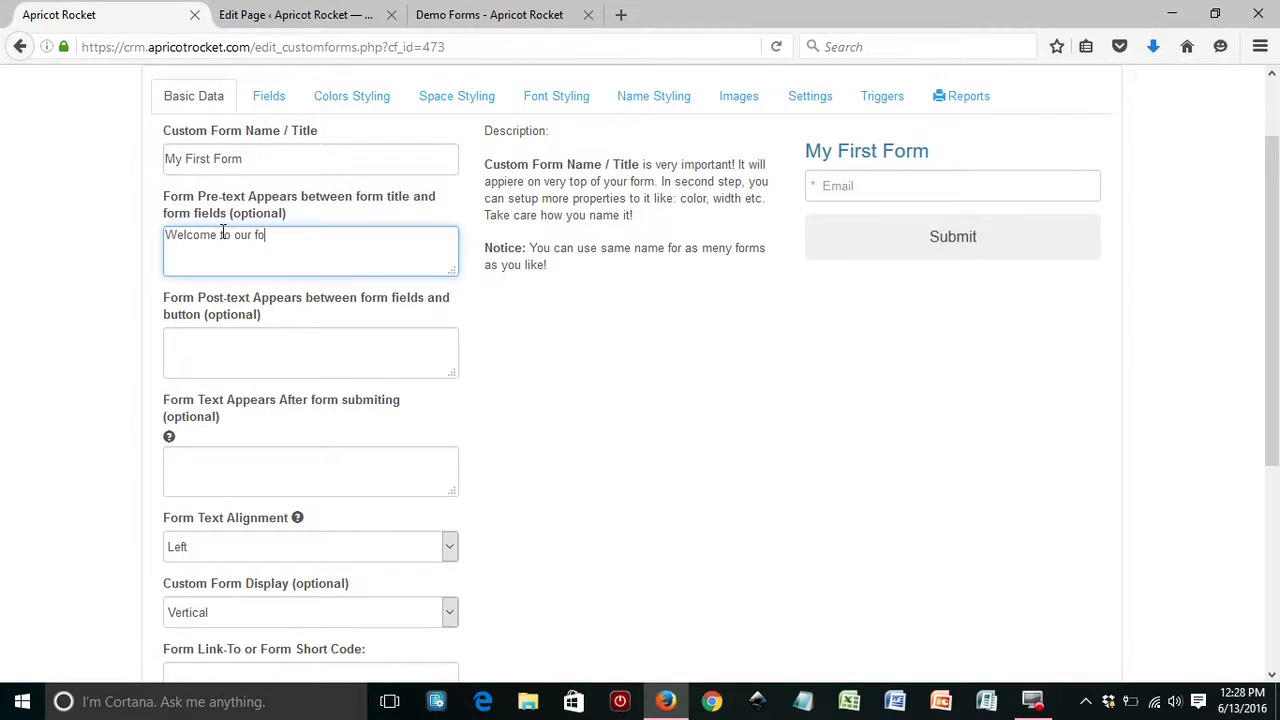
pyautogui.click(103, 234)
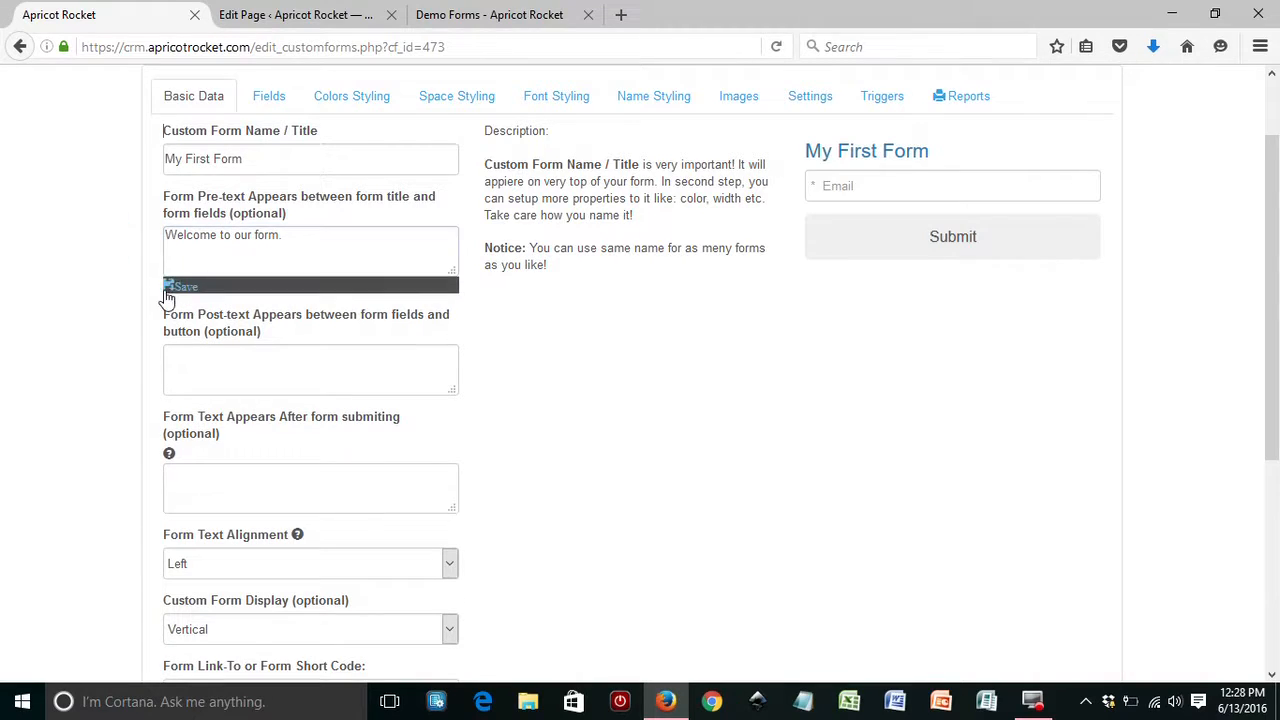
pyautogui.click(178, 287)
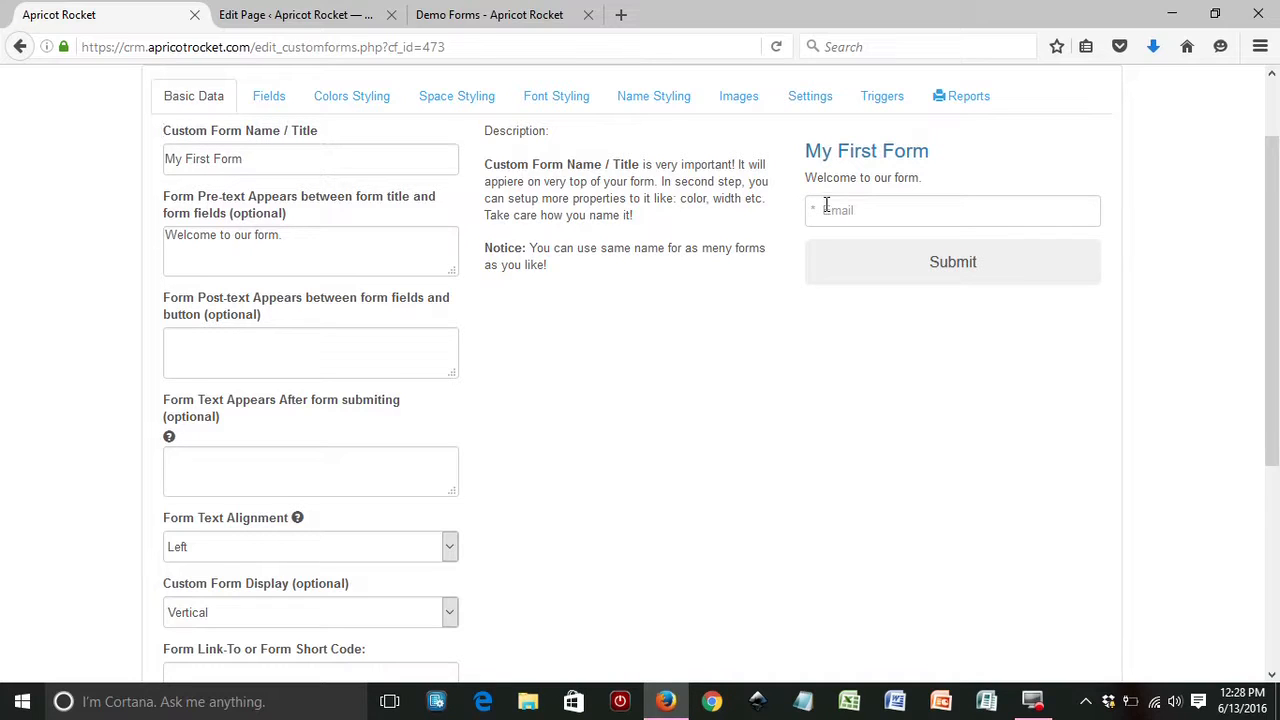
# - Enter "Thank for using our form." as the form's post-text and save it
pyautogui.click(296, 340)
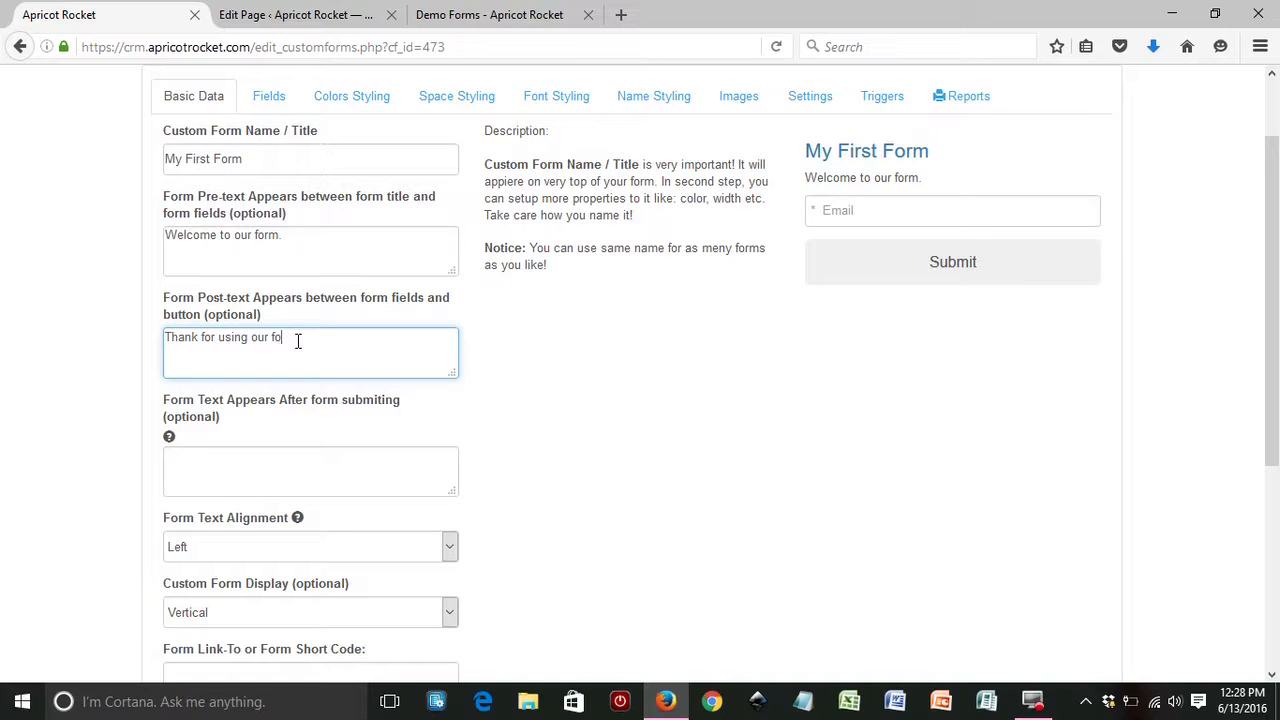
pyautogui.click(126, 377)
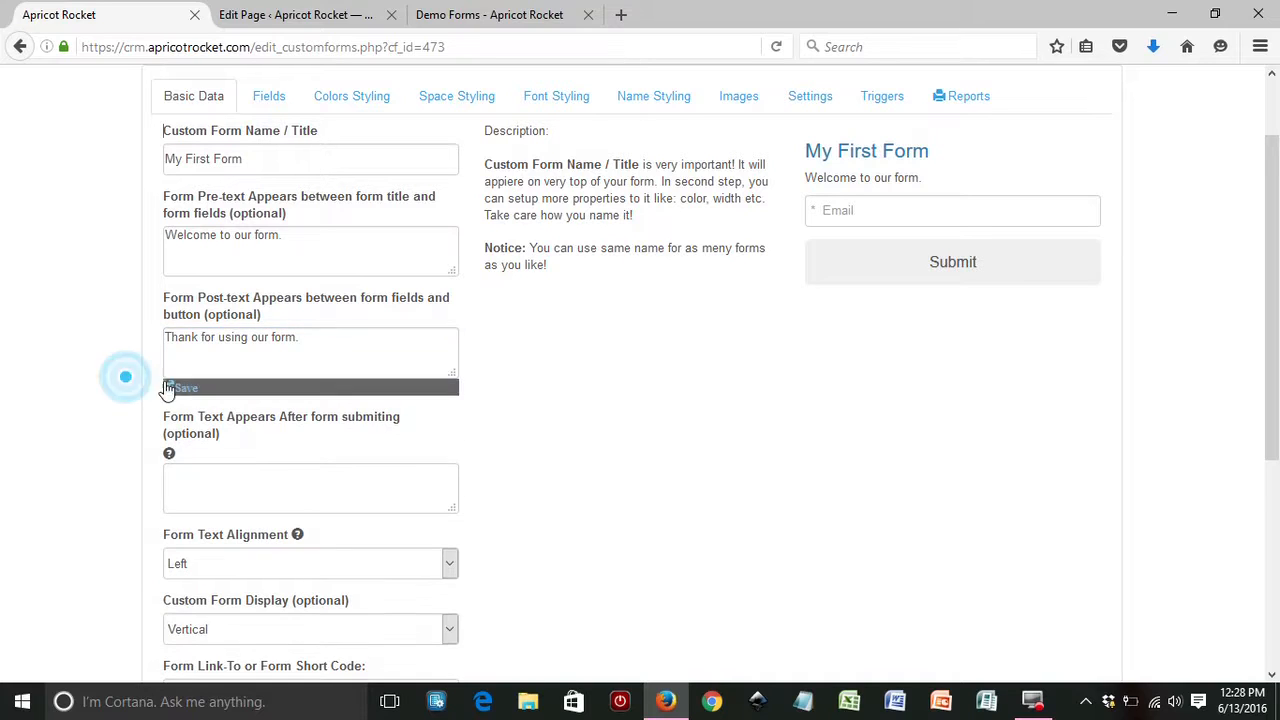
pyautogui.click(179, 387)
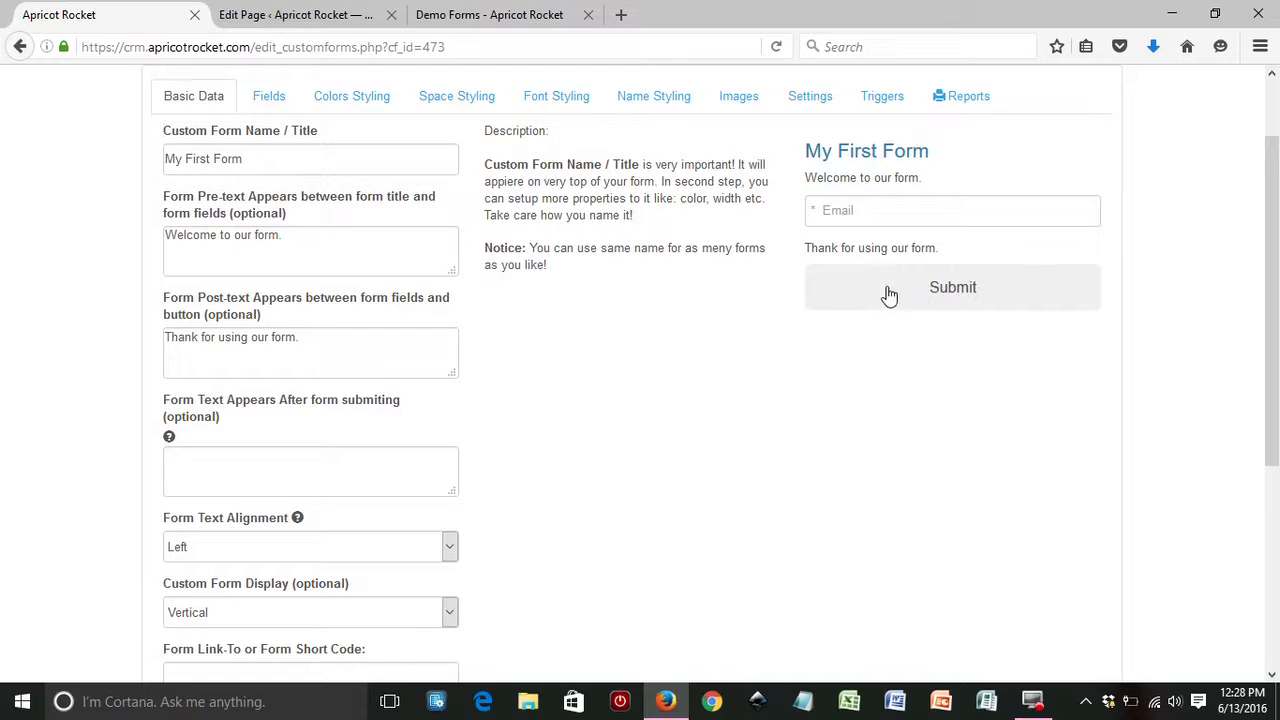
# - Add a First Name field and a Last Name field to the form, both at 100% width
pyautogui.click(272, 96)
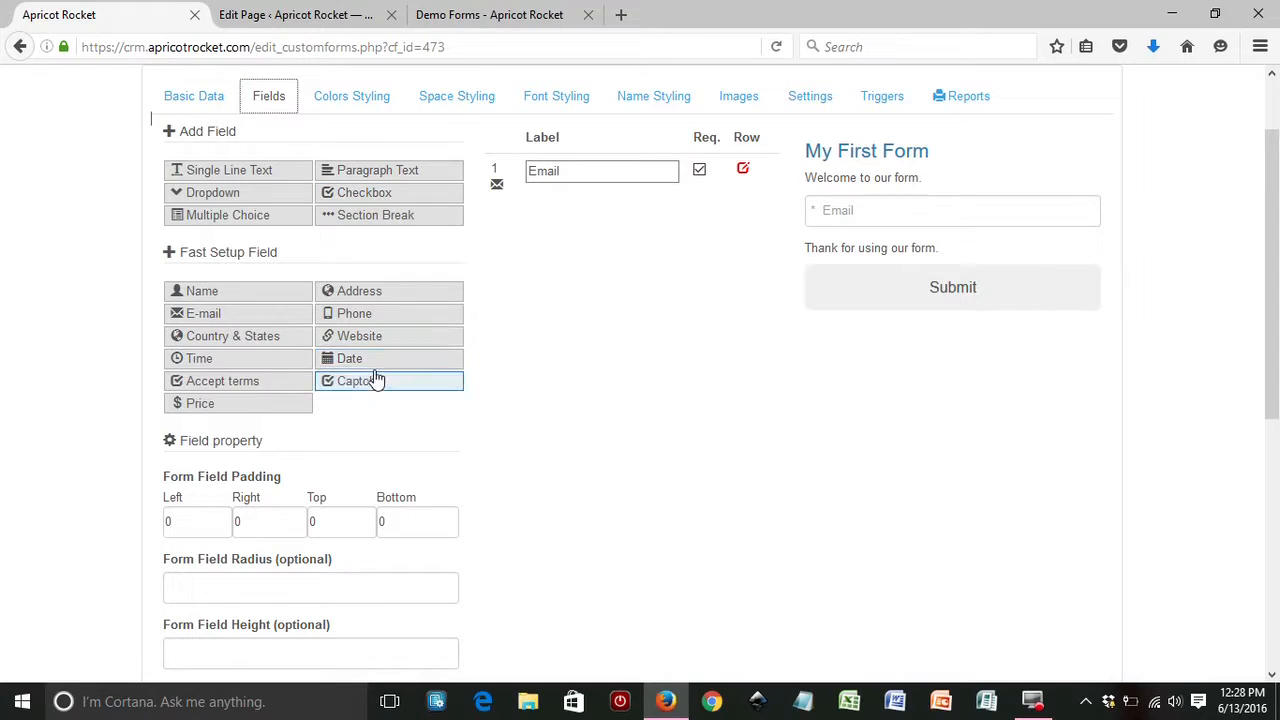
pyautogui.click(224, 291)
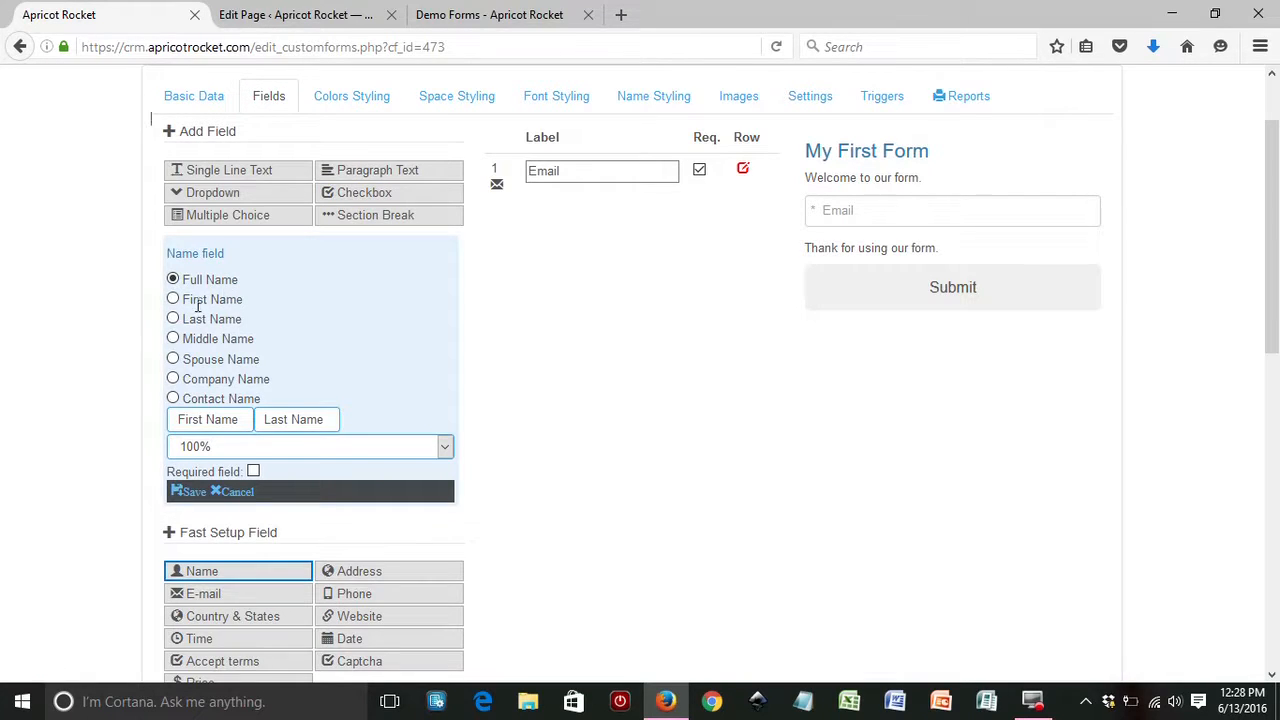
pyautogui.click(173, 300)
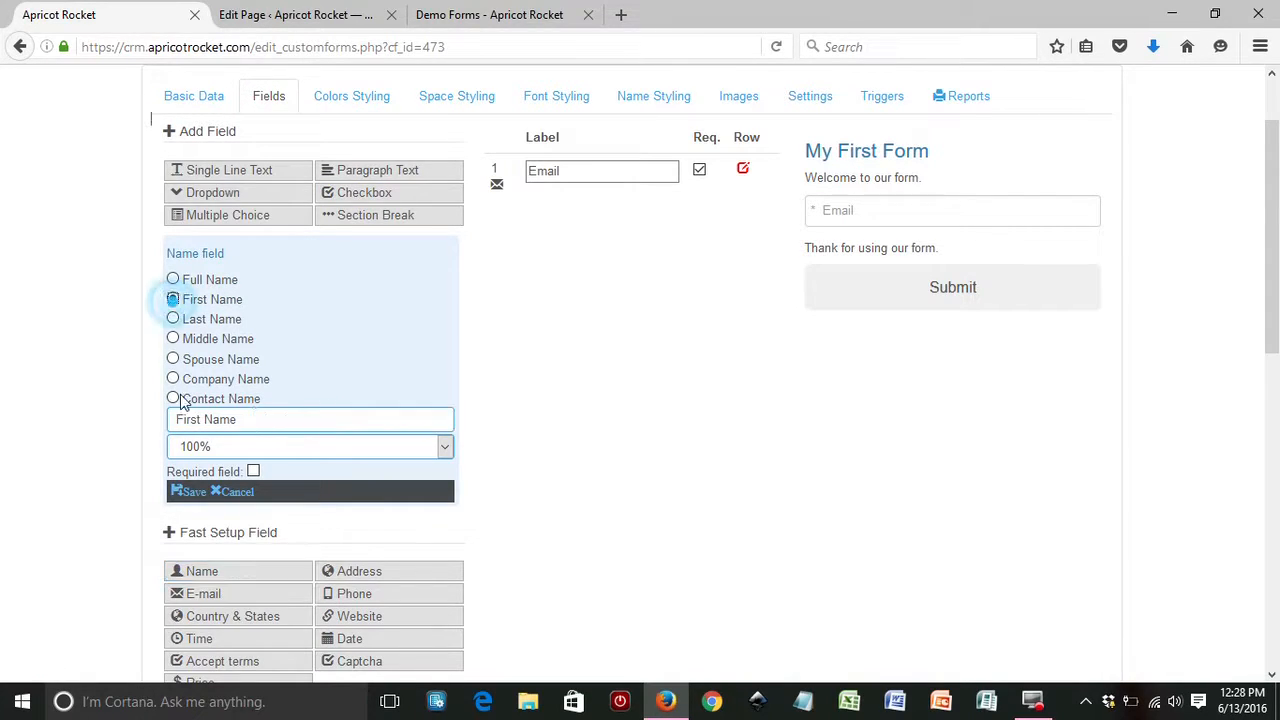
pyautogui.click(191, 492)
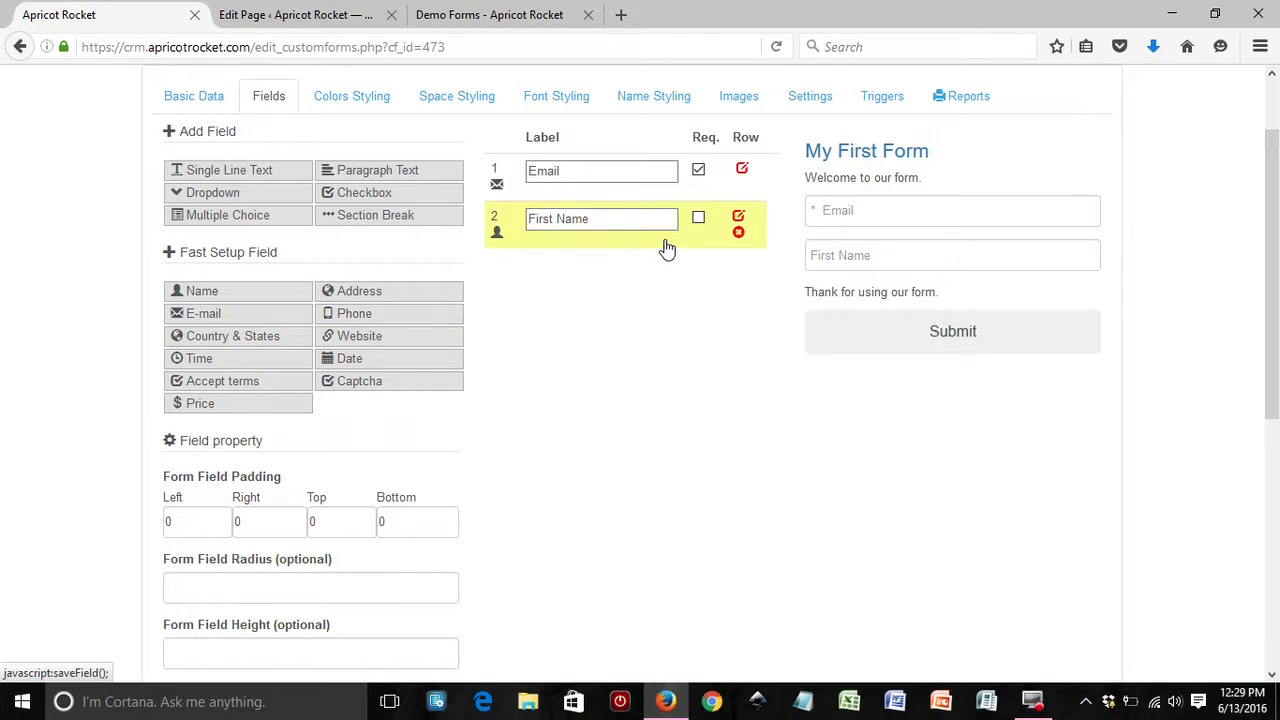
pyautogui.click(200, 292)
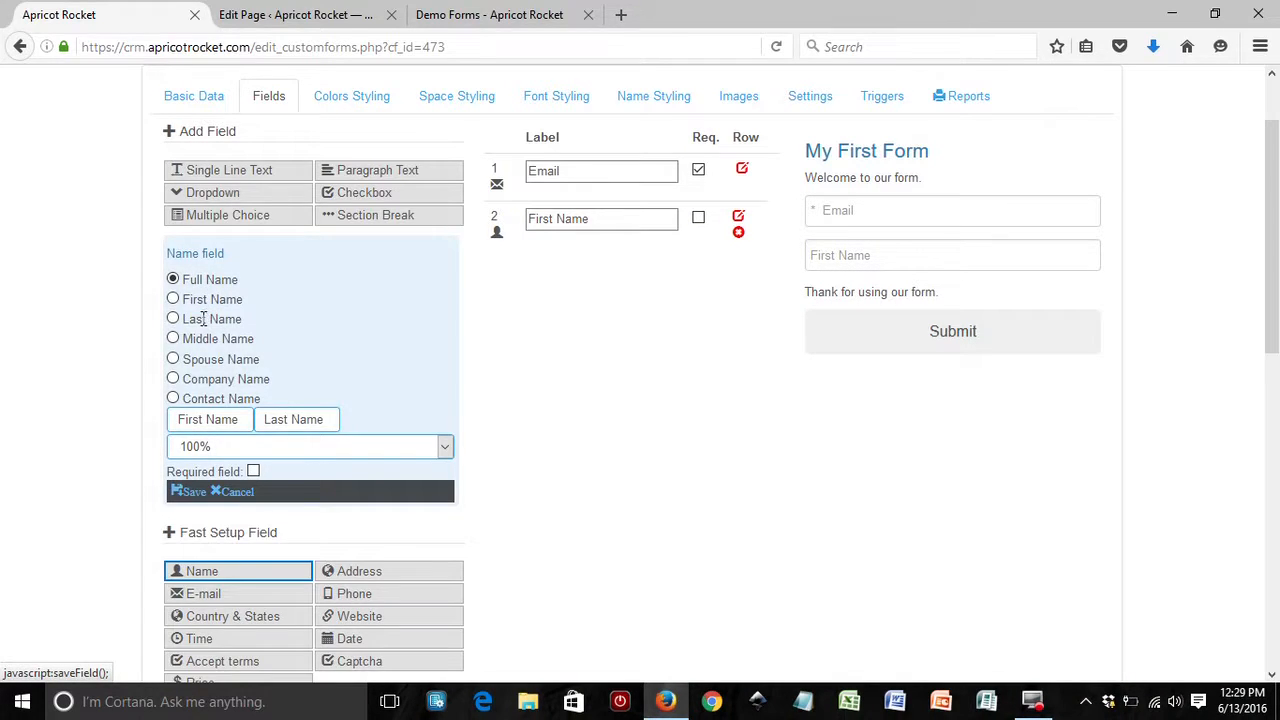
pyautogui.click(173, 319)
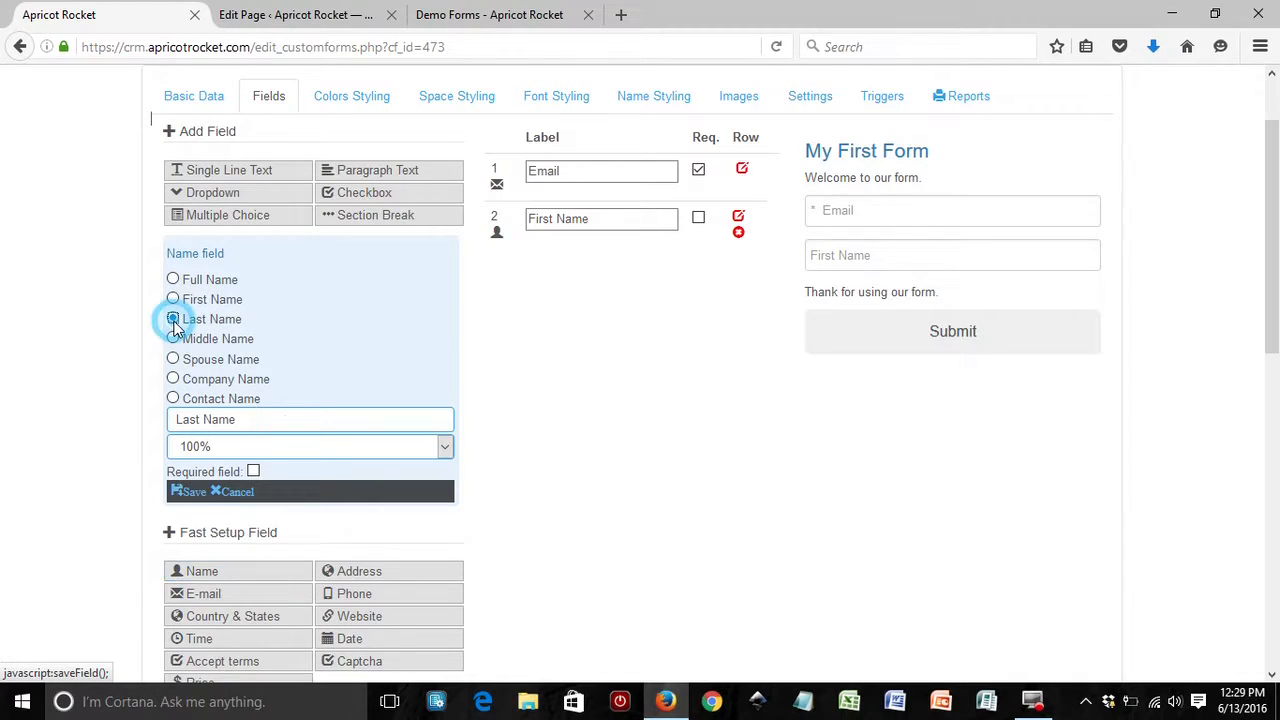
pyautogui.click(190, 491)
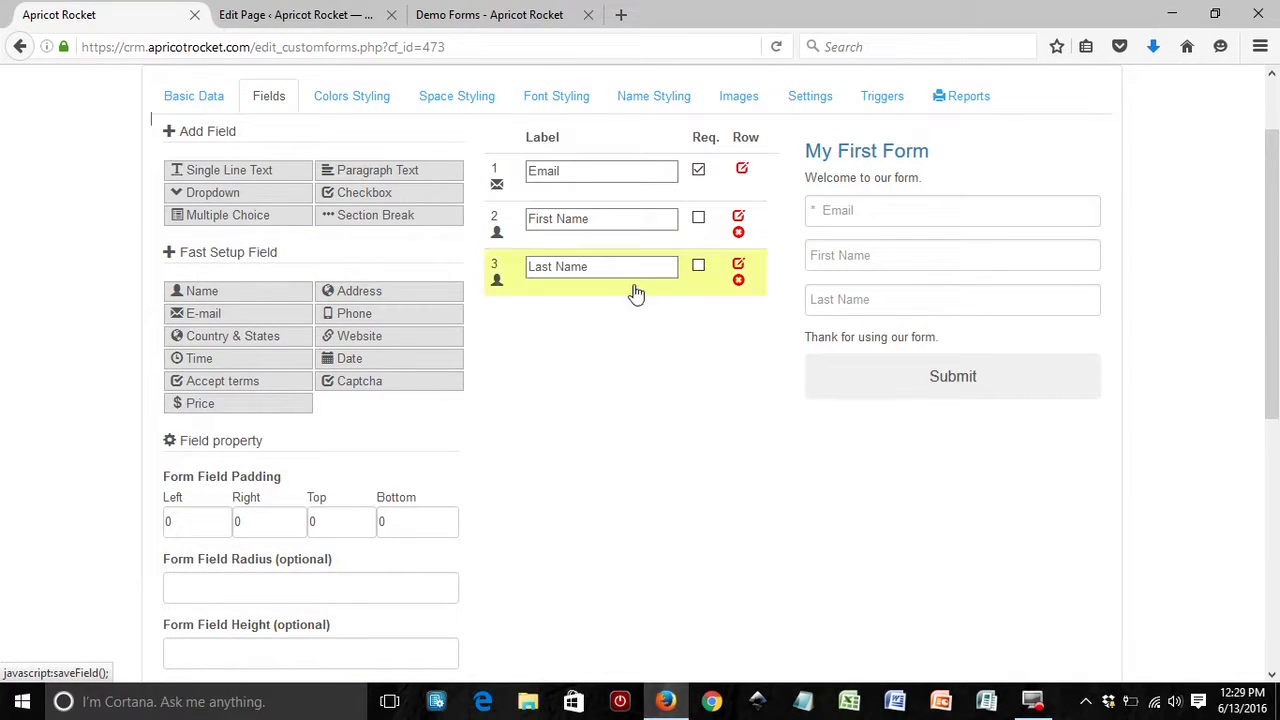
# - Add a Cell Phone field in USA format to the form at 100% width
pyautogui.click(372, 318)
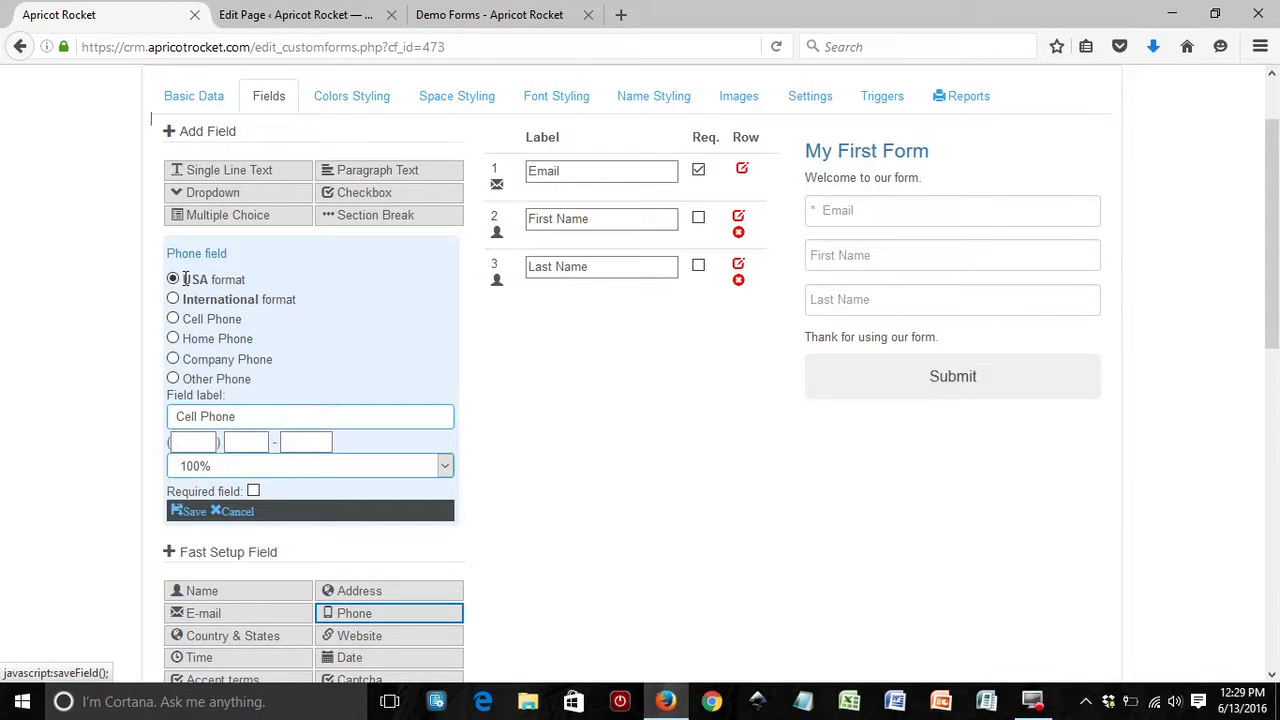
pyautogui.click(173, 320)
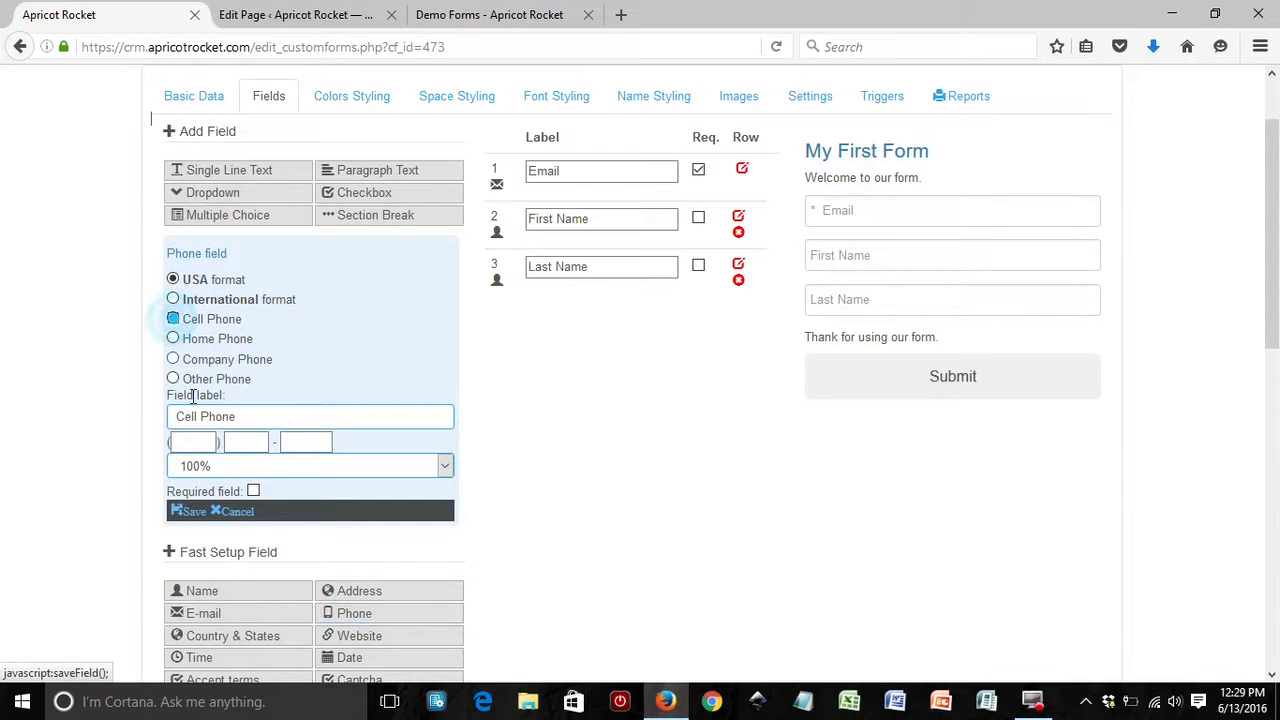
pyautogui.click(190, 511)
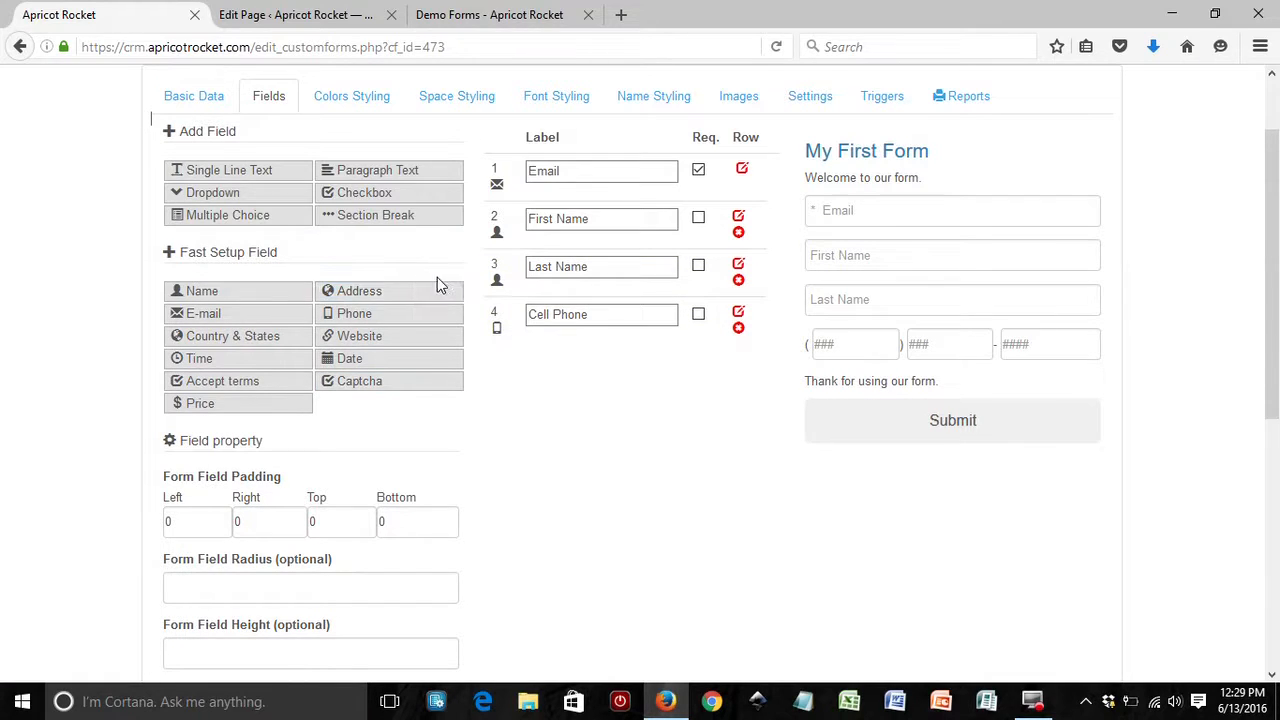
# - Add Street Address and City fields from the personal address options to the form, both at 100% width
pyautogui.click(365, 290)
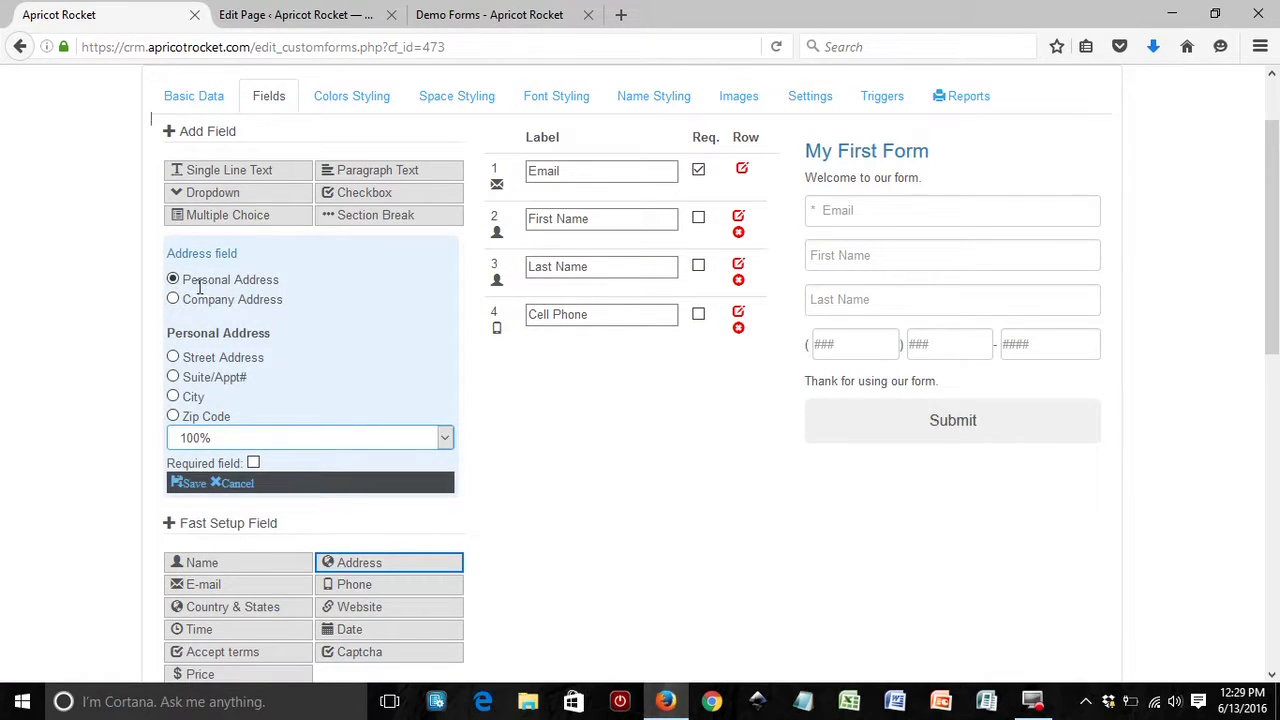
pyautogui.click(173, 358)
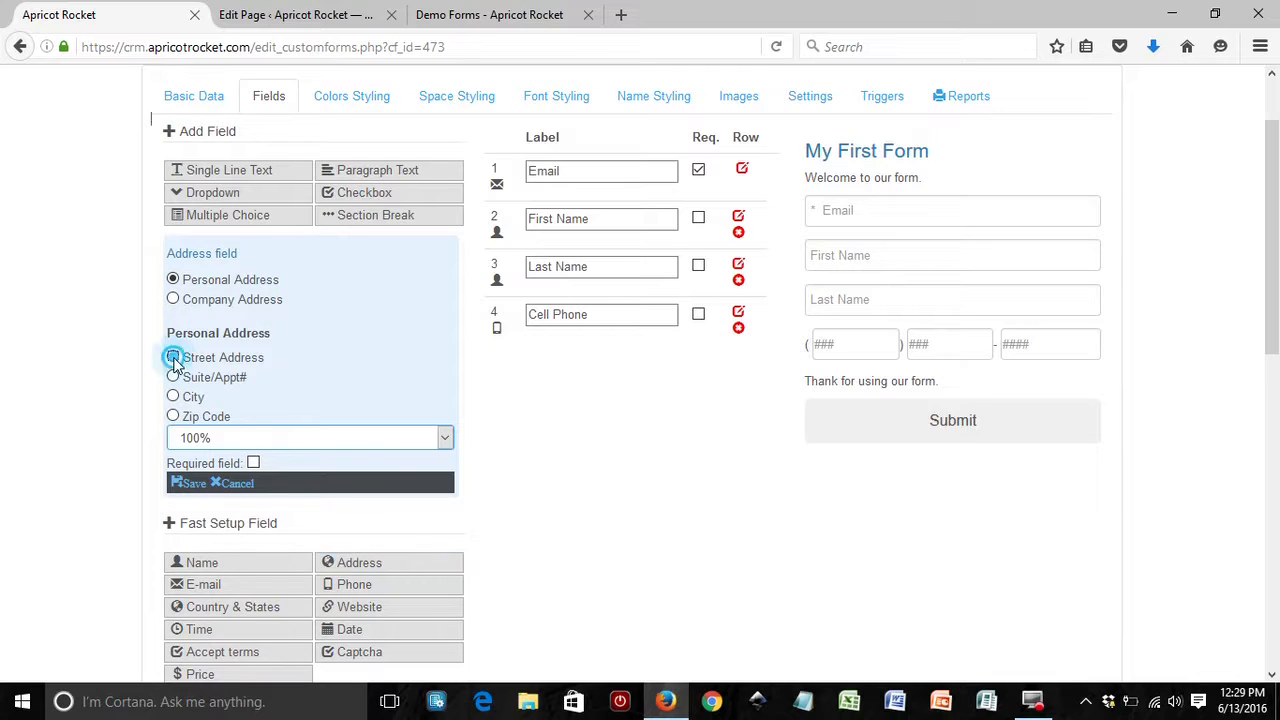
pyautogui.click(190, 485)
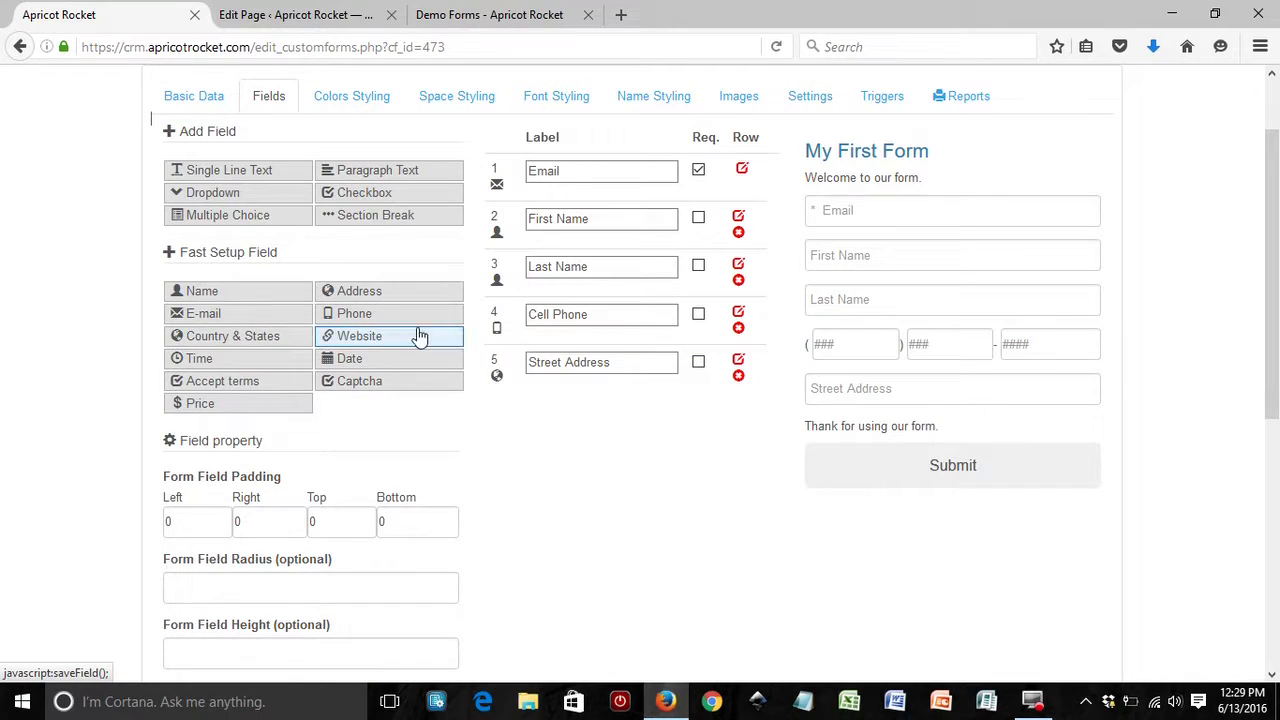
pyautogui.click(364, 291)
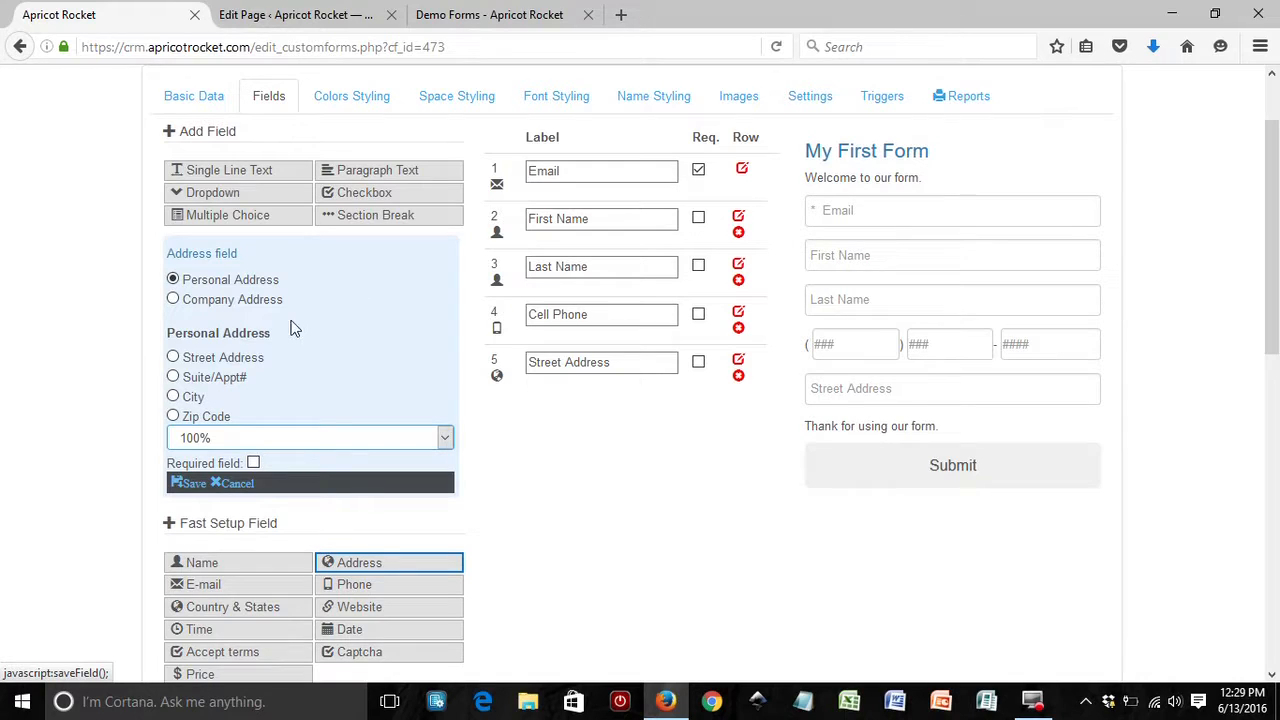
pyautogui.click(173, 398)
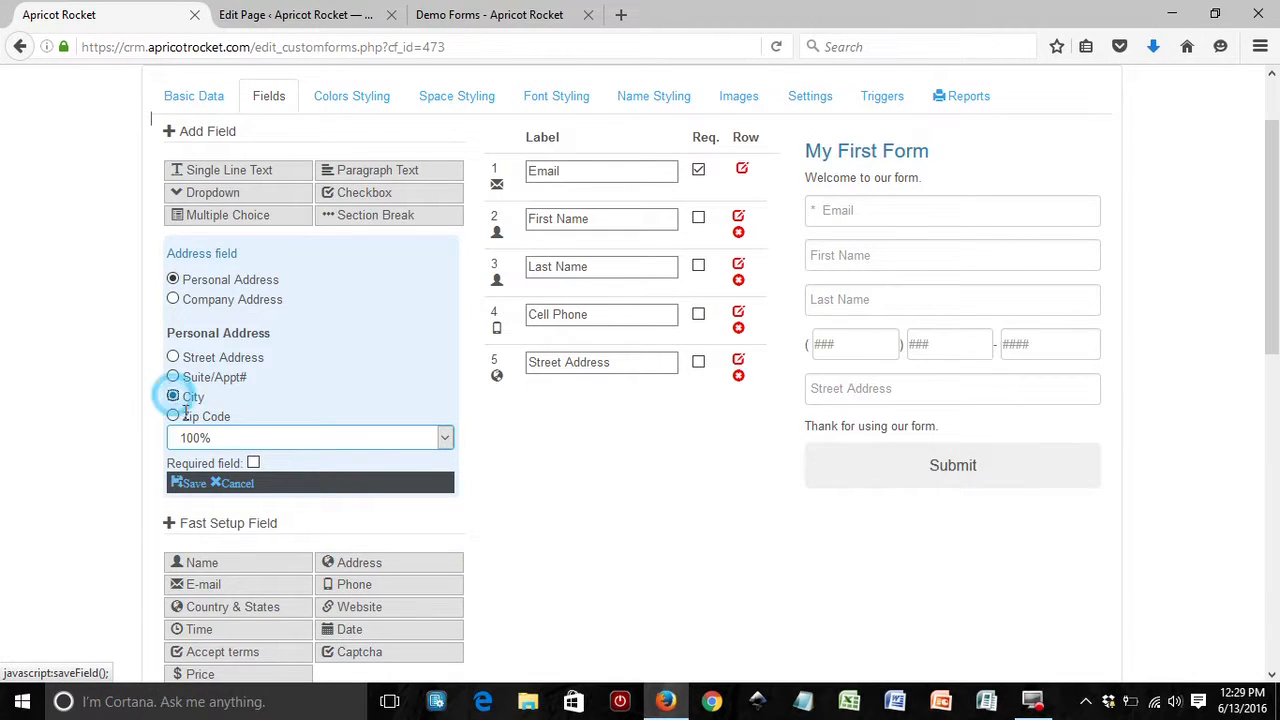
pyautogui.click(190, 485)
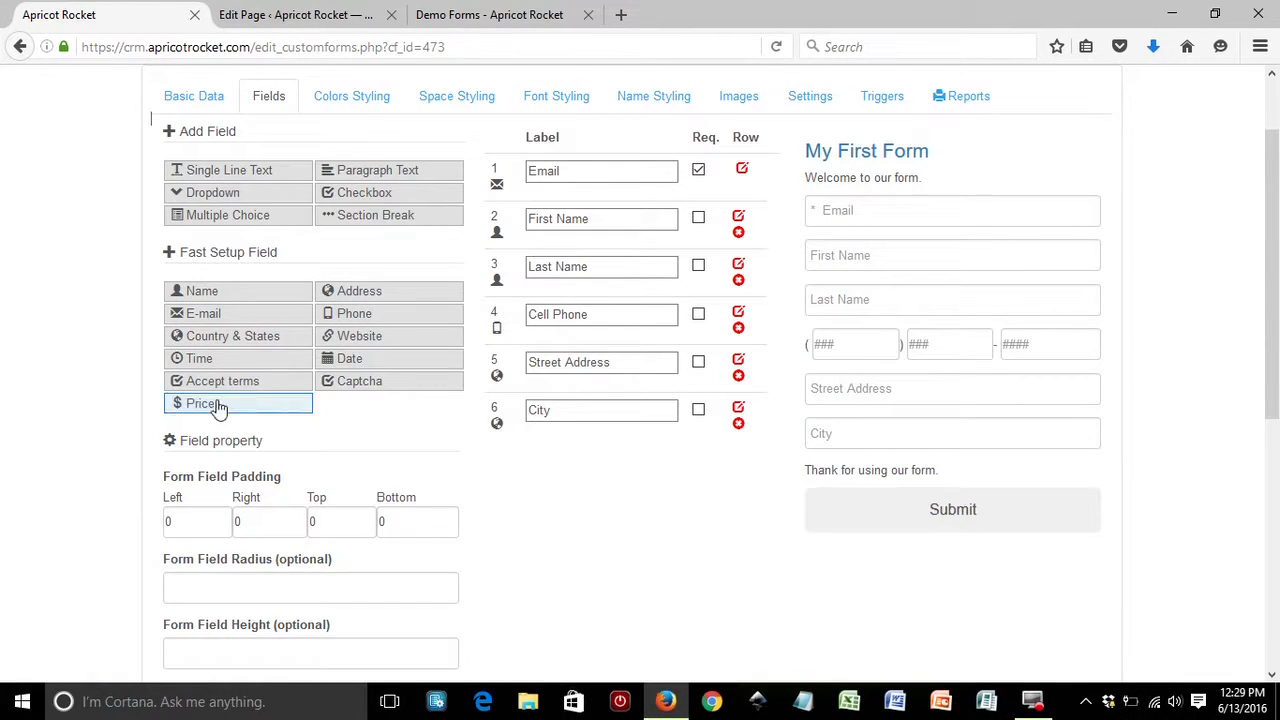
# - Add the Country & States selection and a Zip Code address field to the form
pyautogui.click(205, 338)
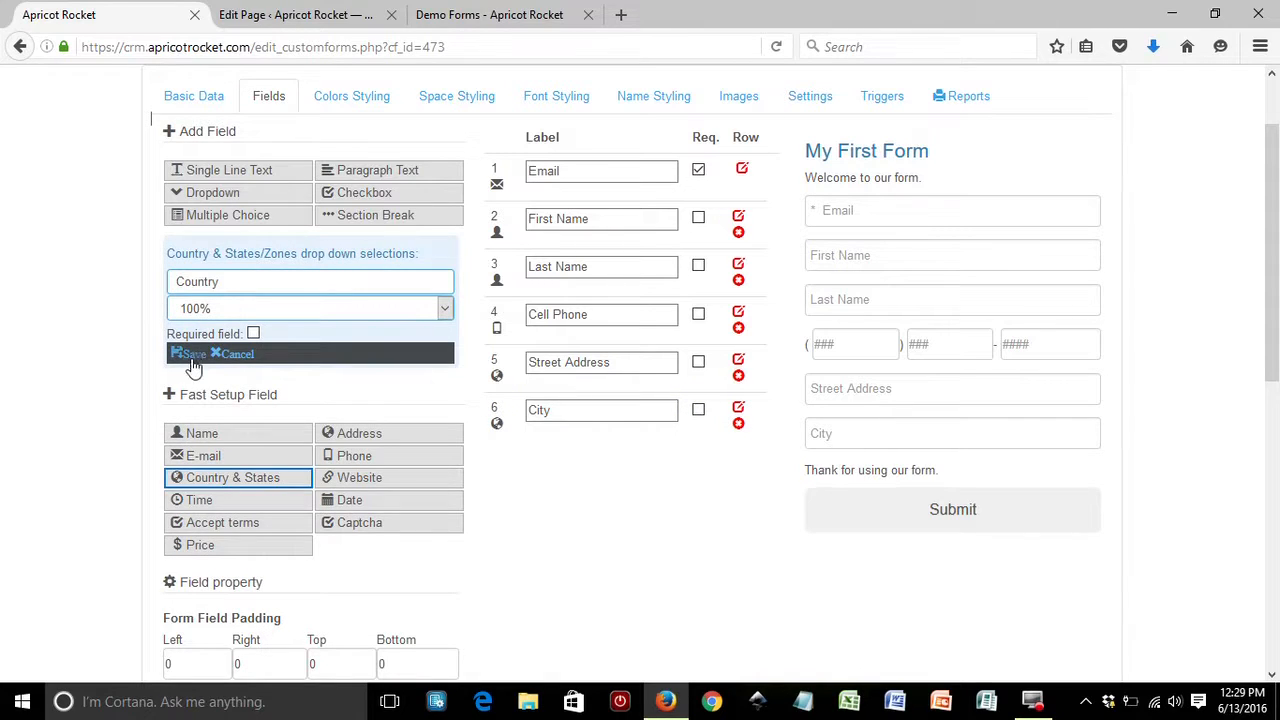
pyautogui.click(192, 356)
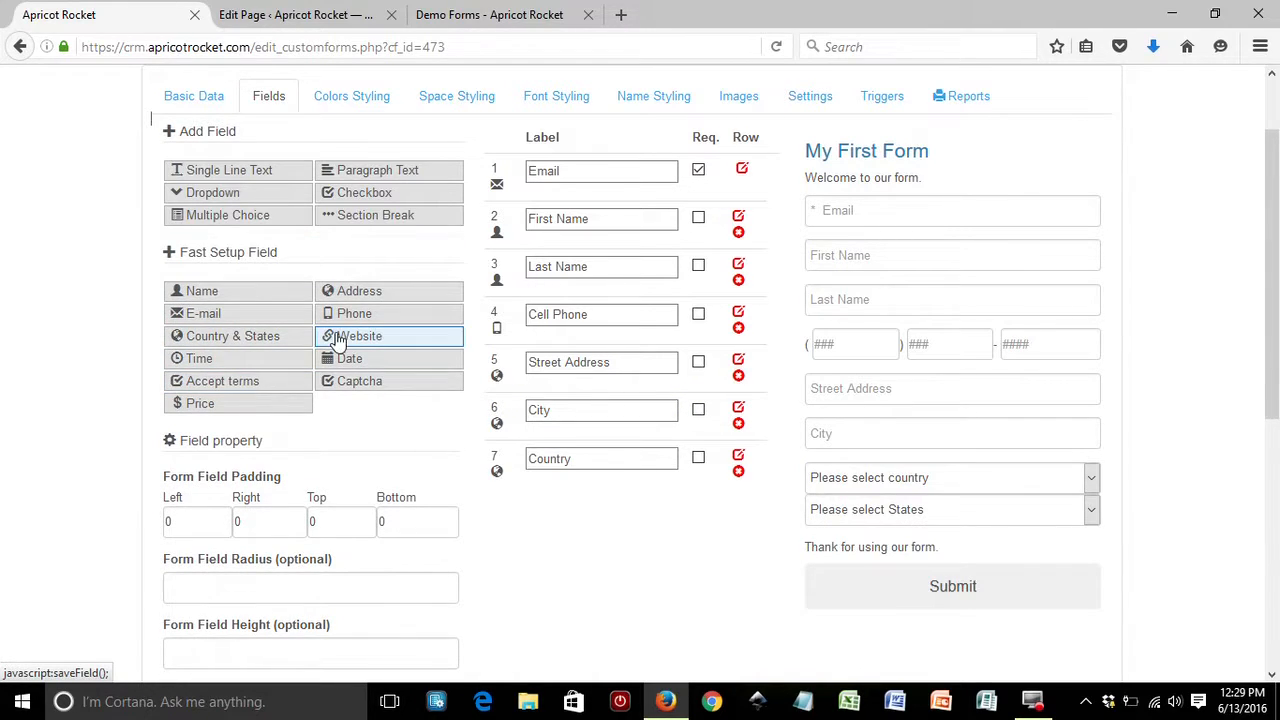
pyautogui.click(357, 298)
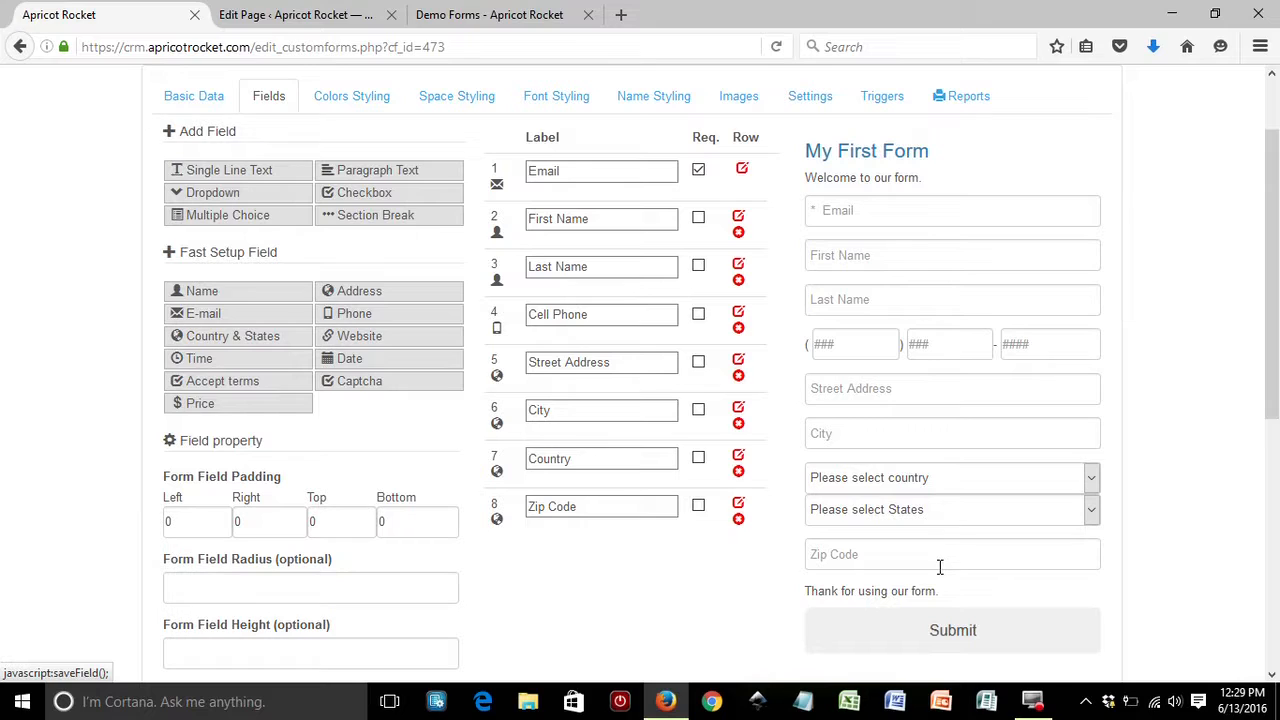
# - Make the First Name and Last Name fields required
pyautogui.click(698, 219)
pyautogui.click(698, 266)
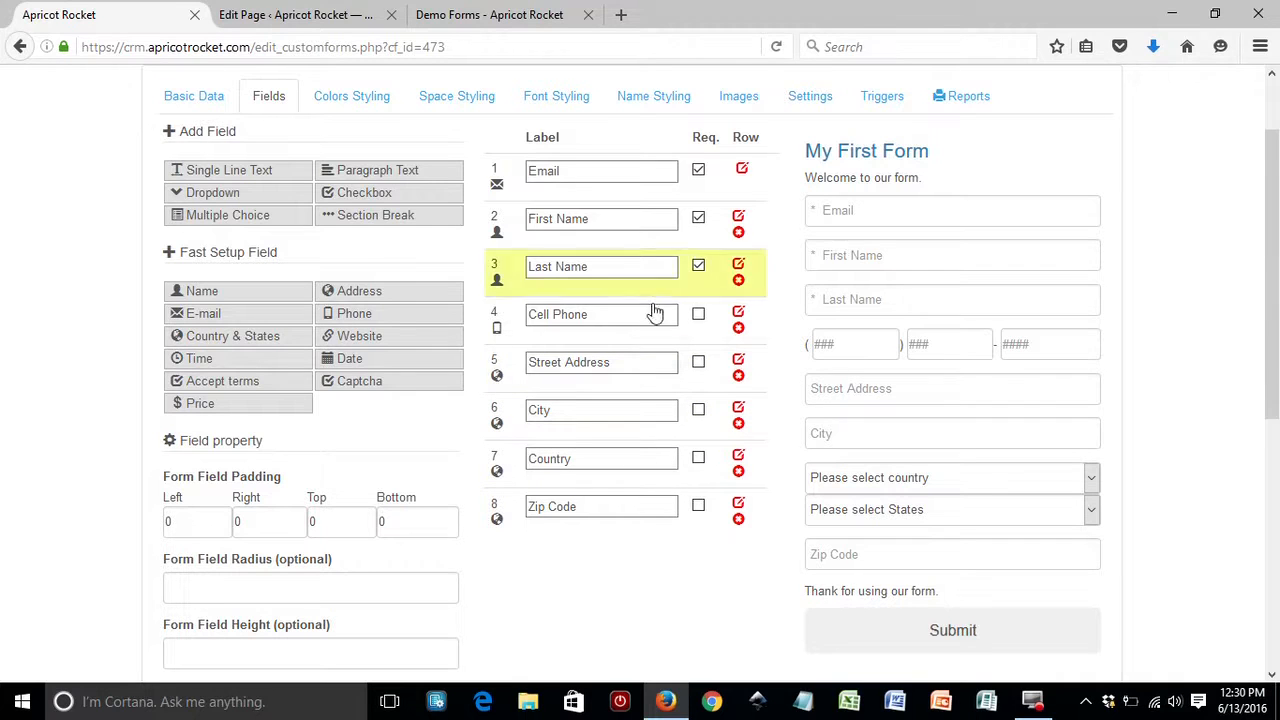
# - Set the label appearance to Above, save it, and check the labels in the form preview
pyautogui.scroll(-7, 222, 490)
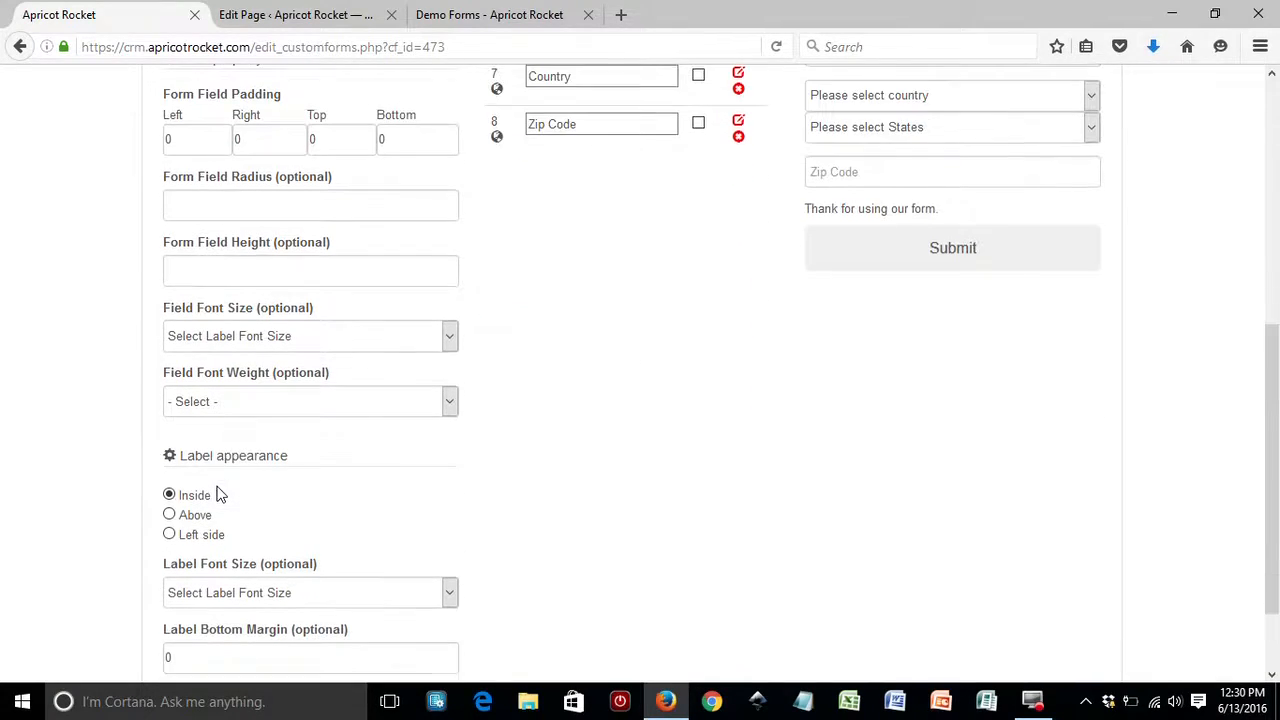
pyautogui.click(169, 515)
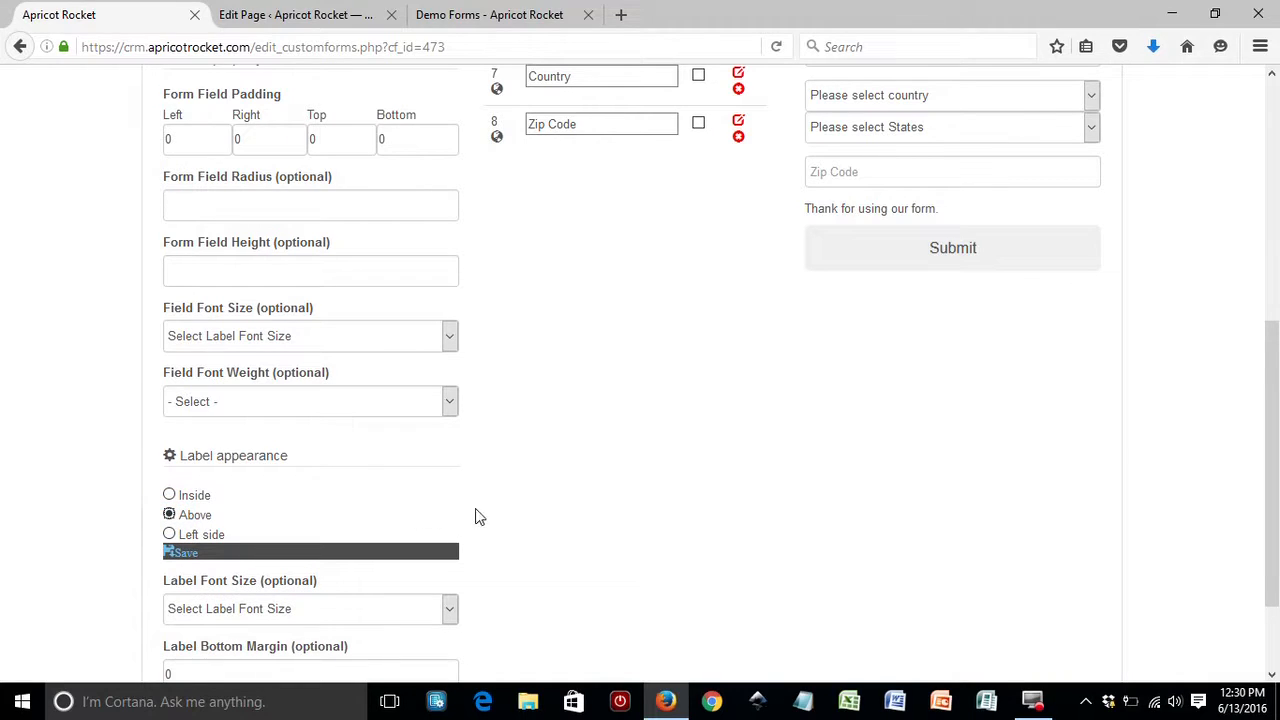
pyautogui.click(180, 551)
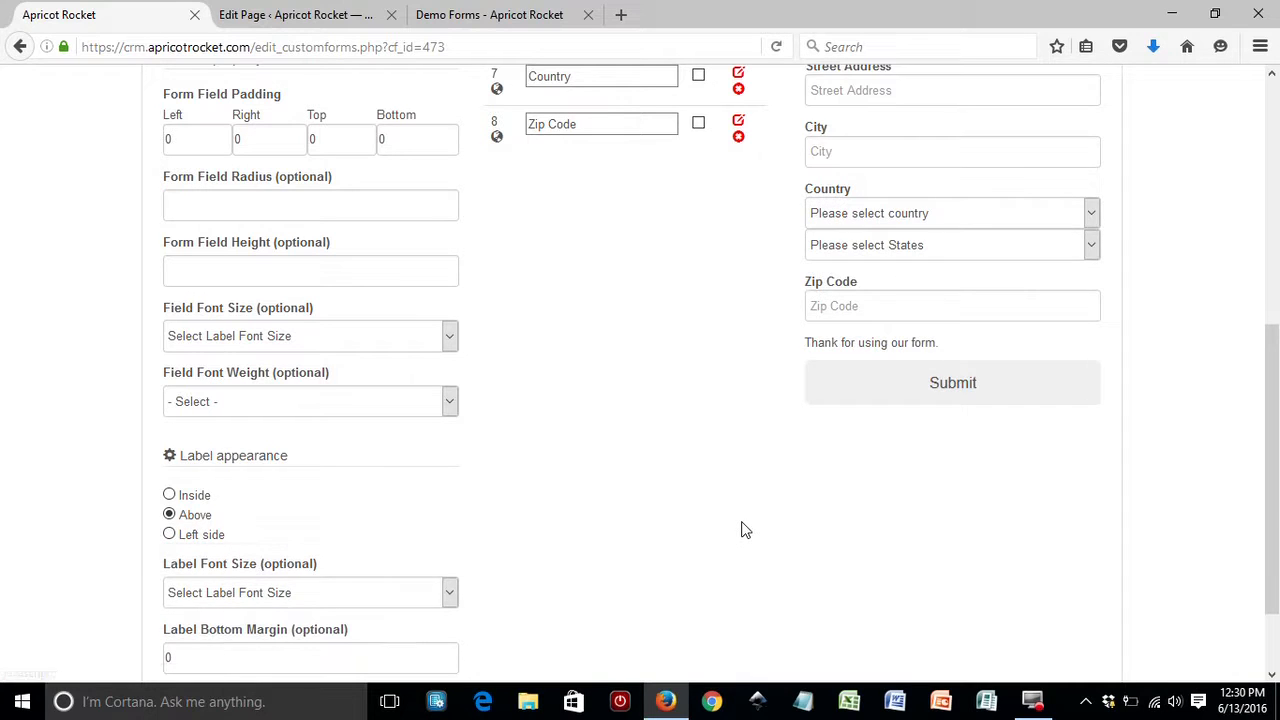
pyautogui.scroll(2, 755, 530)
pyautogui.scroll(3, 755, 530)
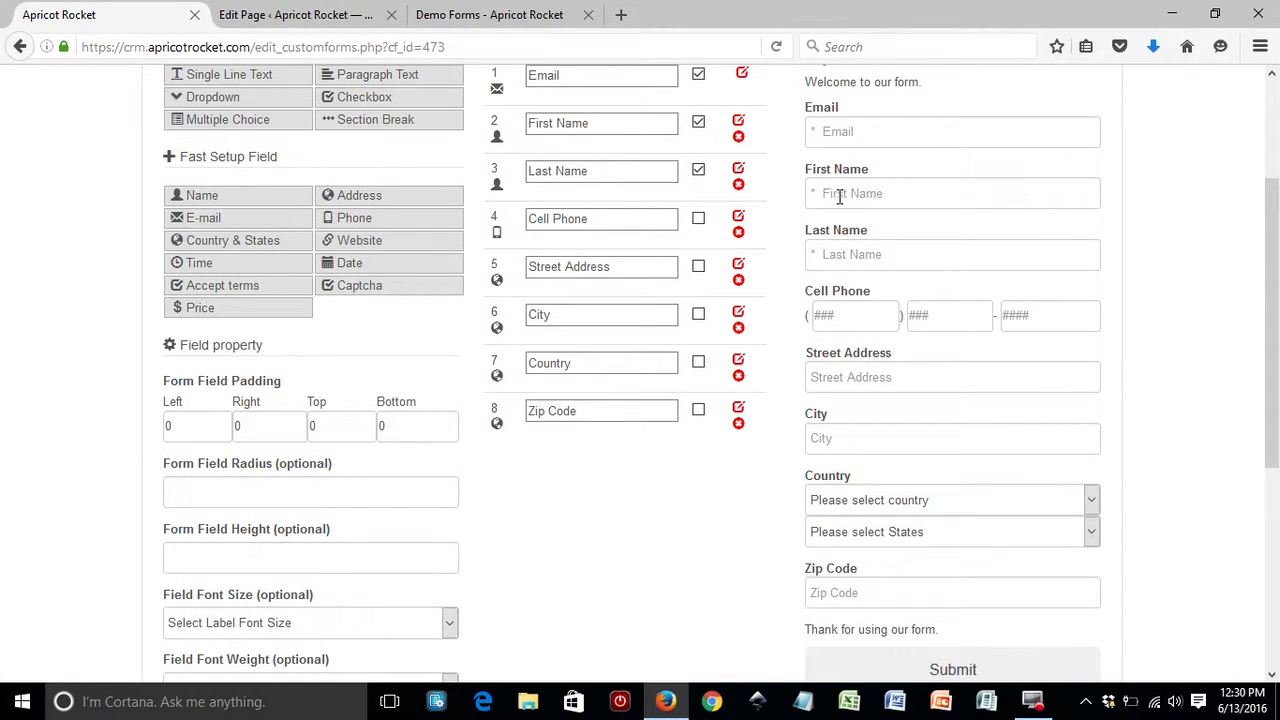
# - Set the label appearance to Left side with a width of 40%, save it, and check the form preview
pyautogui.scroll(-7, 674, 514)
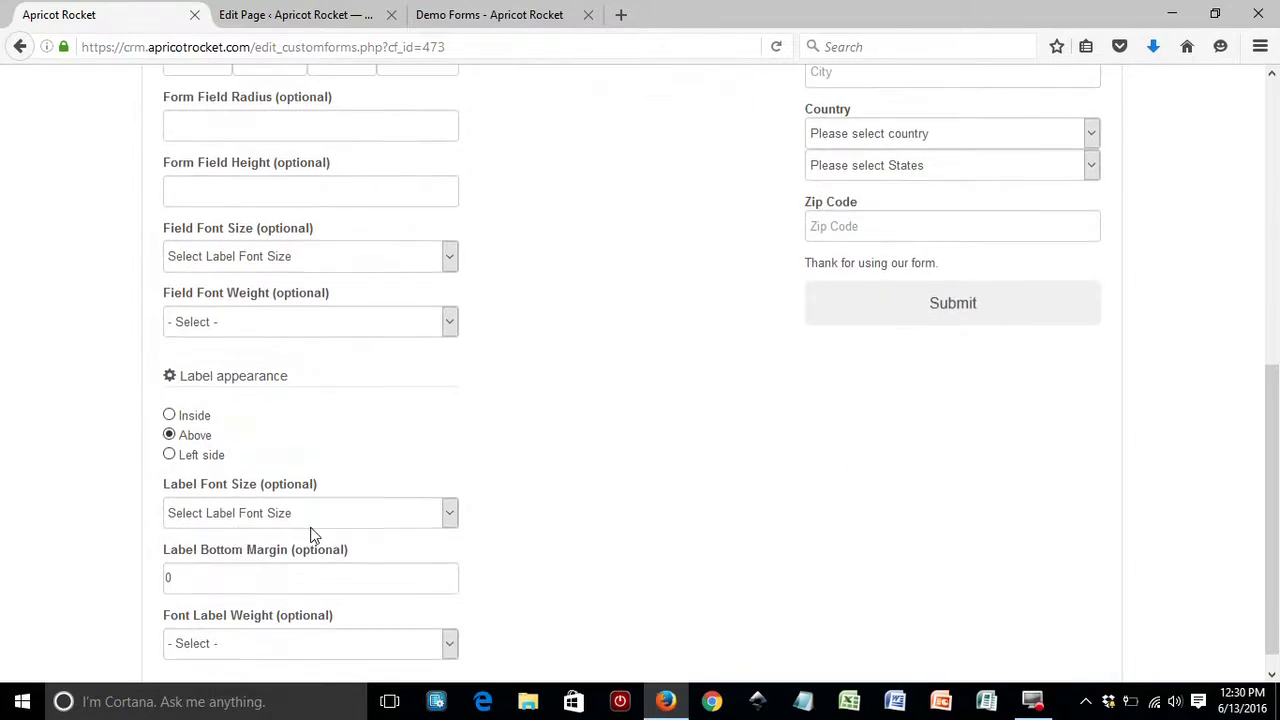
pyautogui.click(169, 439)
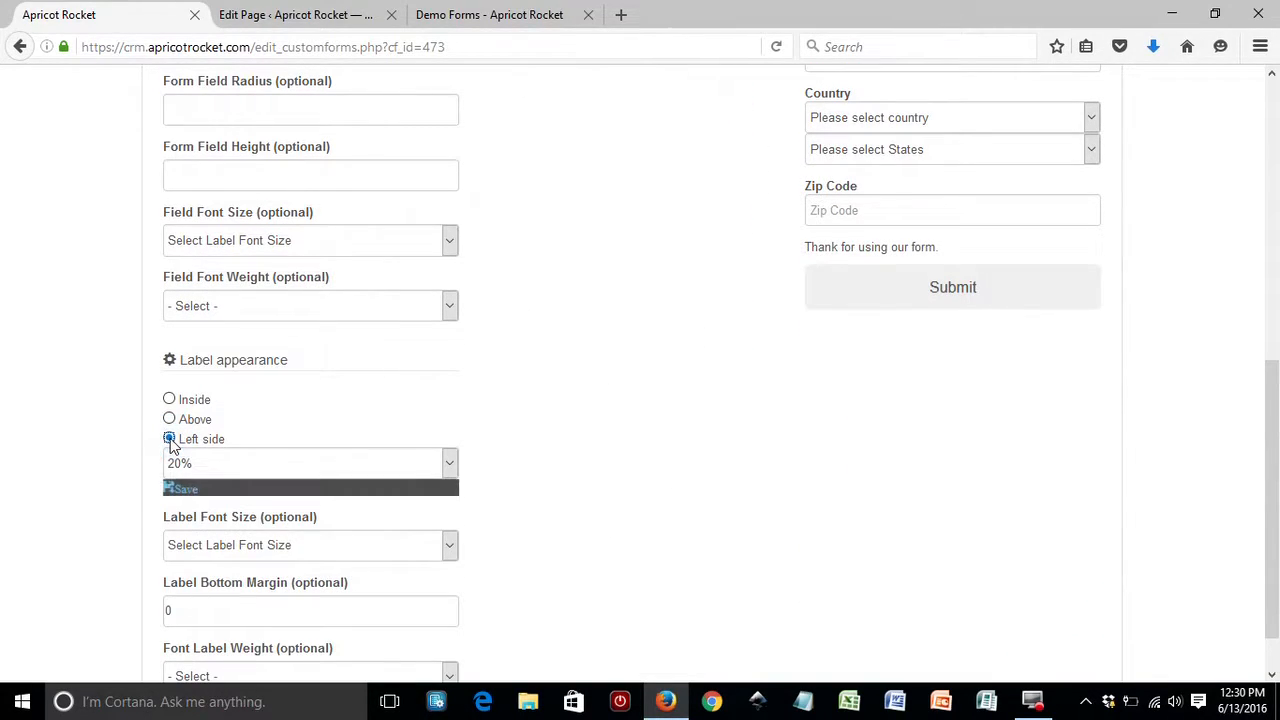
pyautogui.click(181, 463)
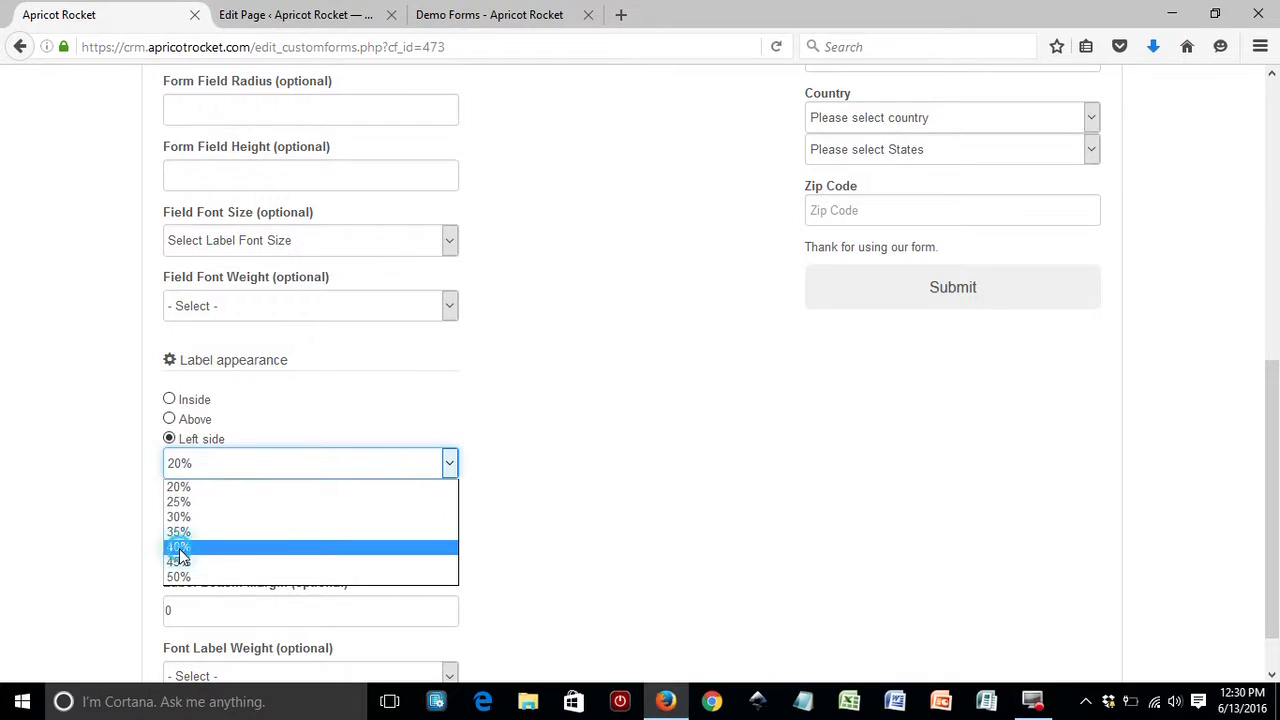
pyautogui.click(178, 545)
pyautogui.click(184, 490)
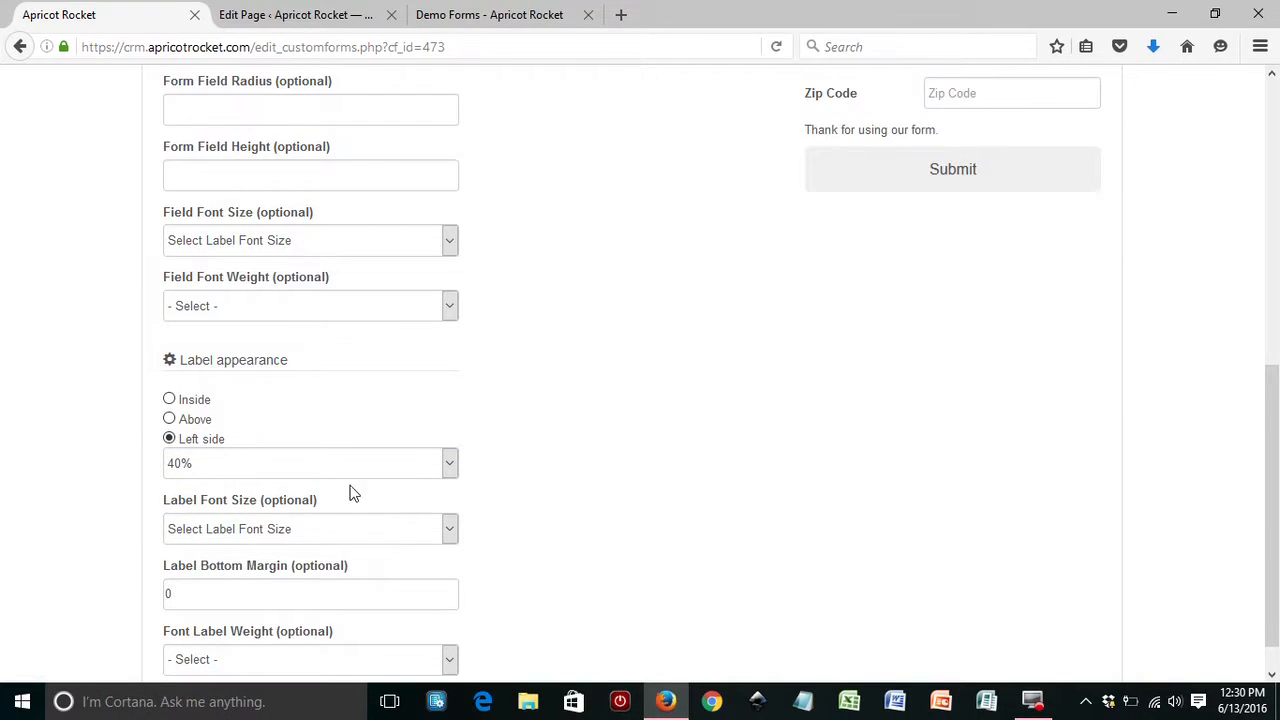
pyautogui.scroll(5, 672, 527)
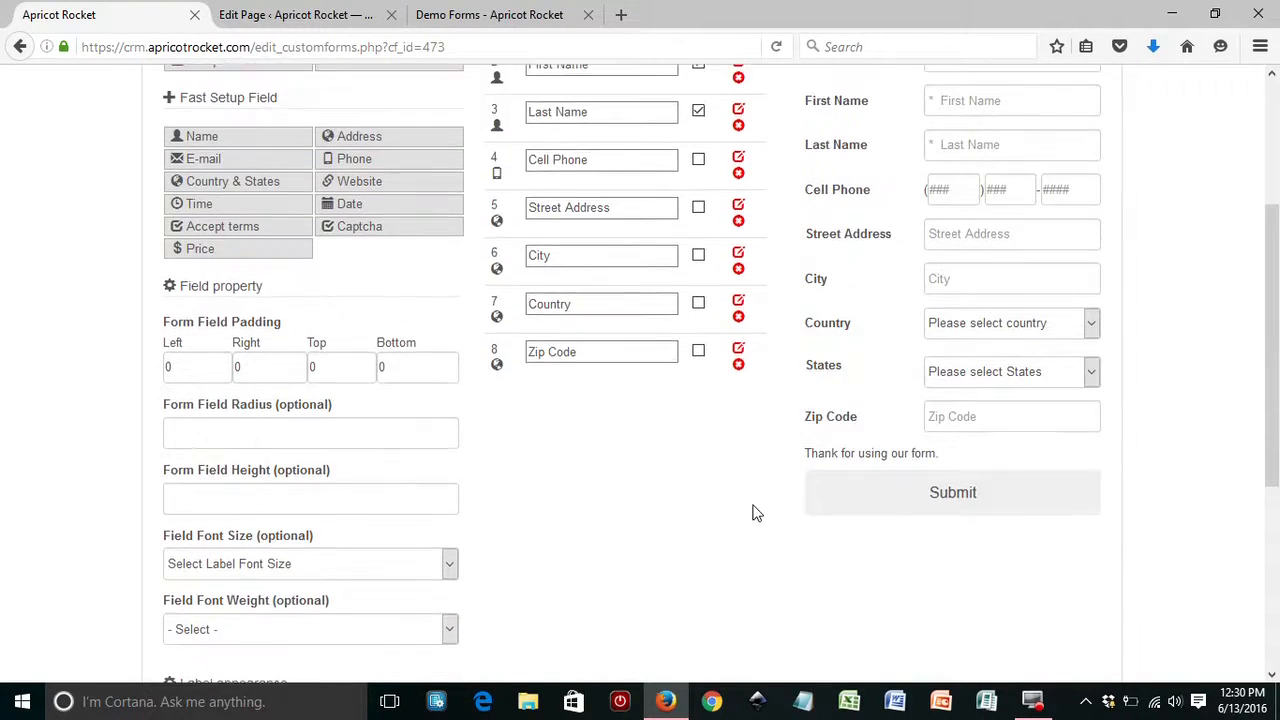
pyautogui.scroll(1, 865, 473)
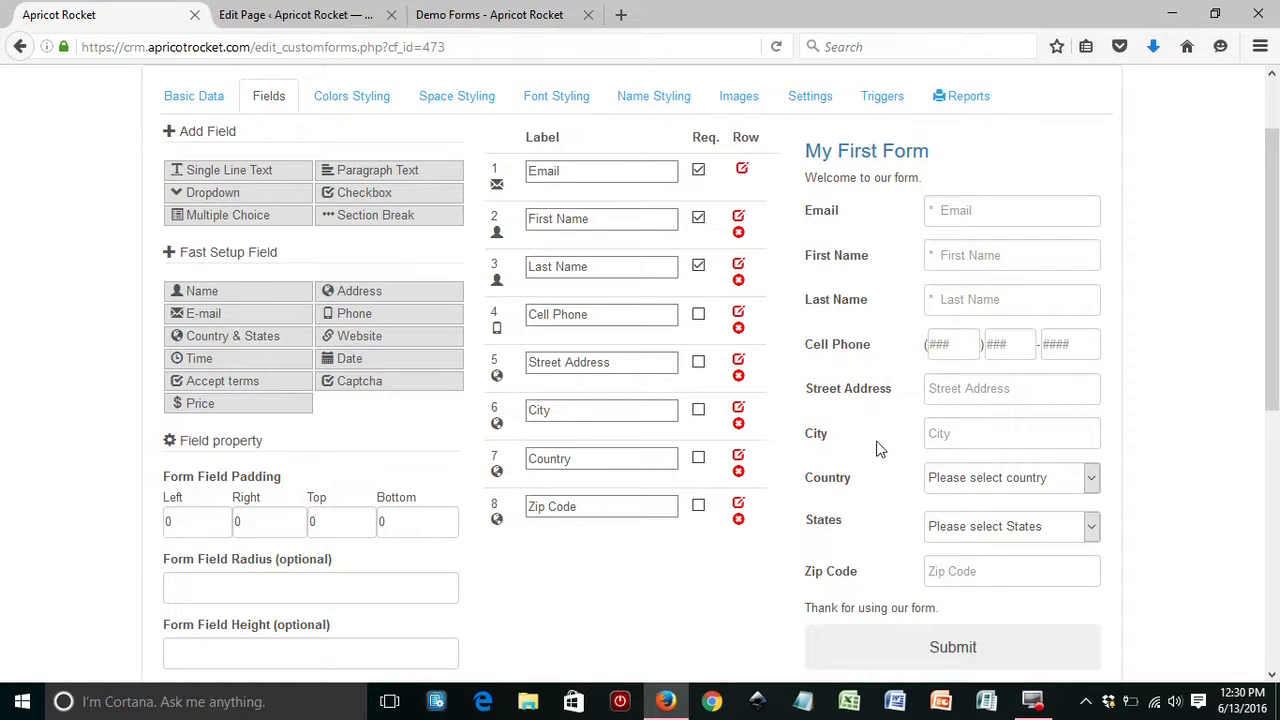
# - In the form's color styling, choose the dark blue 150B9C as the Name Color
pyautogui.click(354, 107)
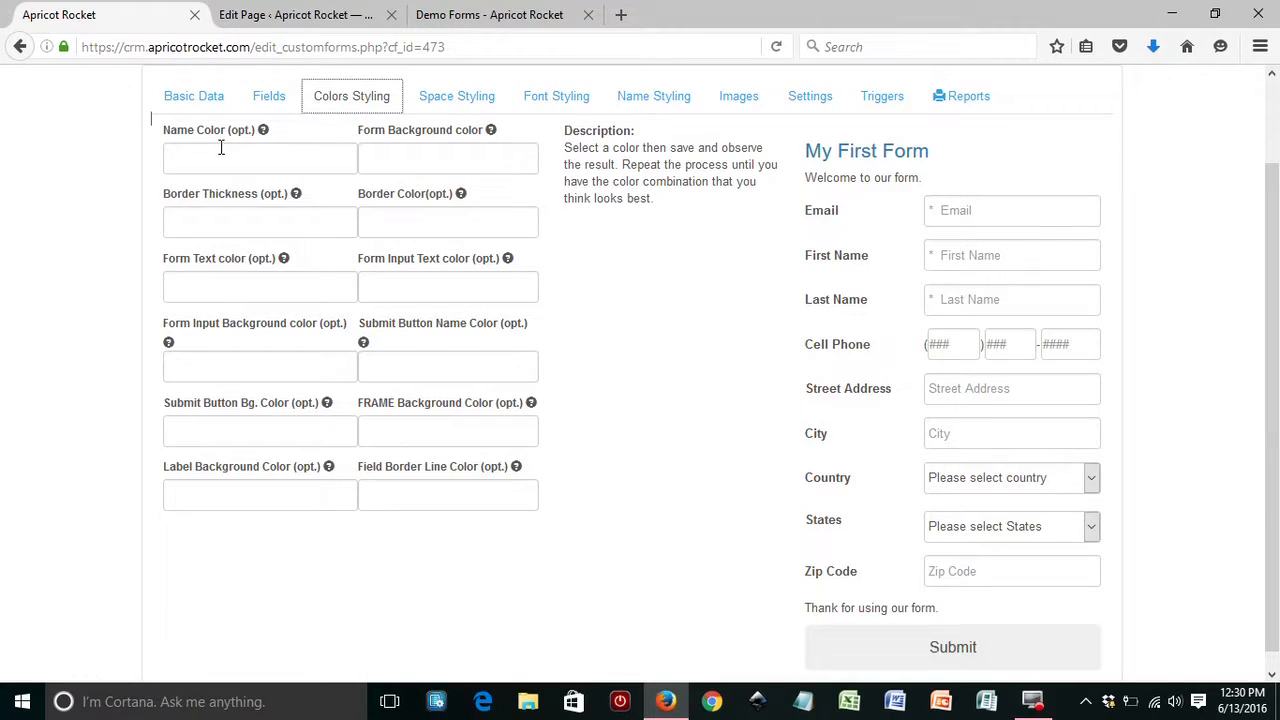
pyautogui.click(228, 157)
pyautogui.click(276, 190)
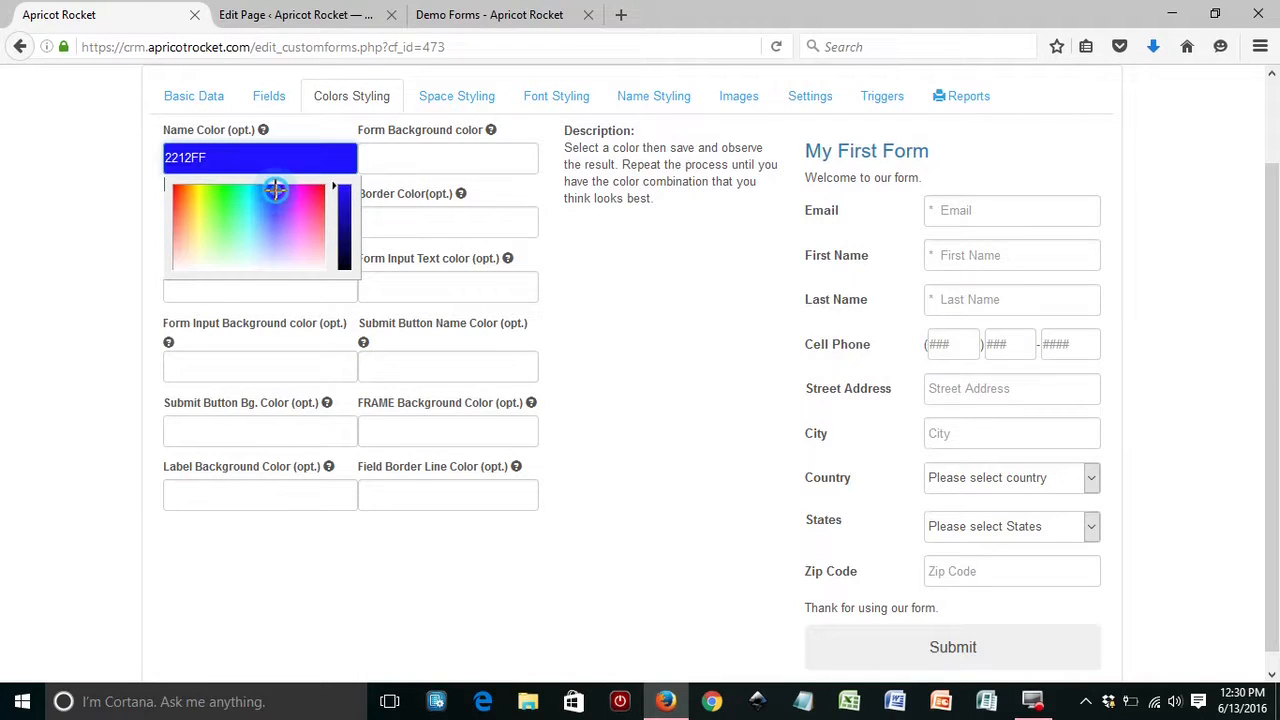
pyautogui.moveTo(348, 200); pyautogui.dragTo(344, 220)
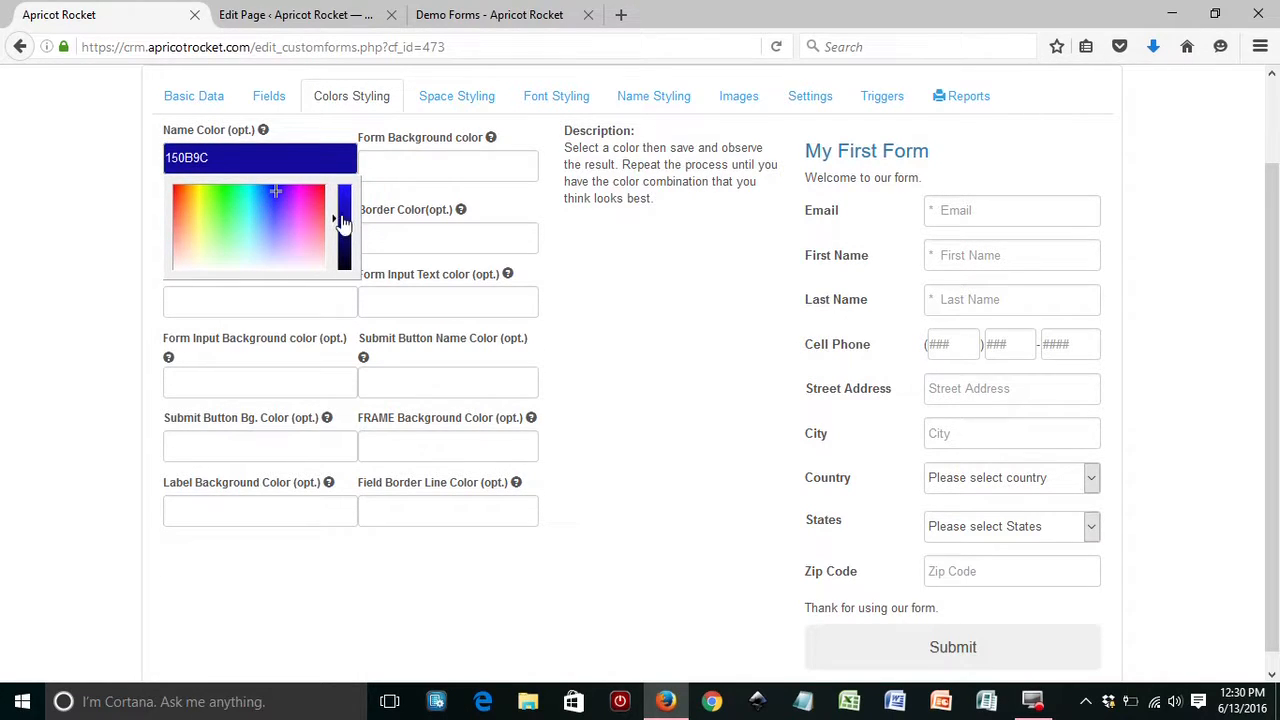
# - Copy the Name Color's hex code 150B9C and close the color picker
pyautogui.moveTo(223, 154); pyautogui.dragTo(148, 156)
pyautogui.rightClick(178, 155)
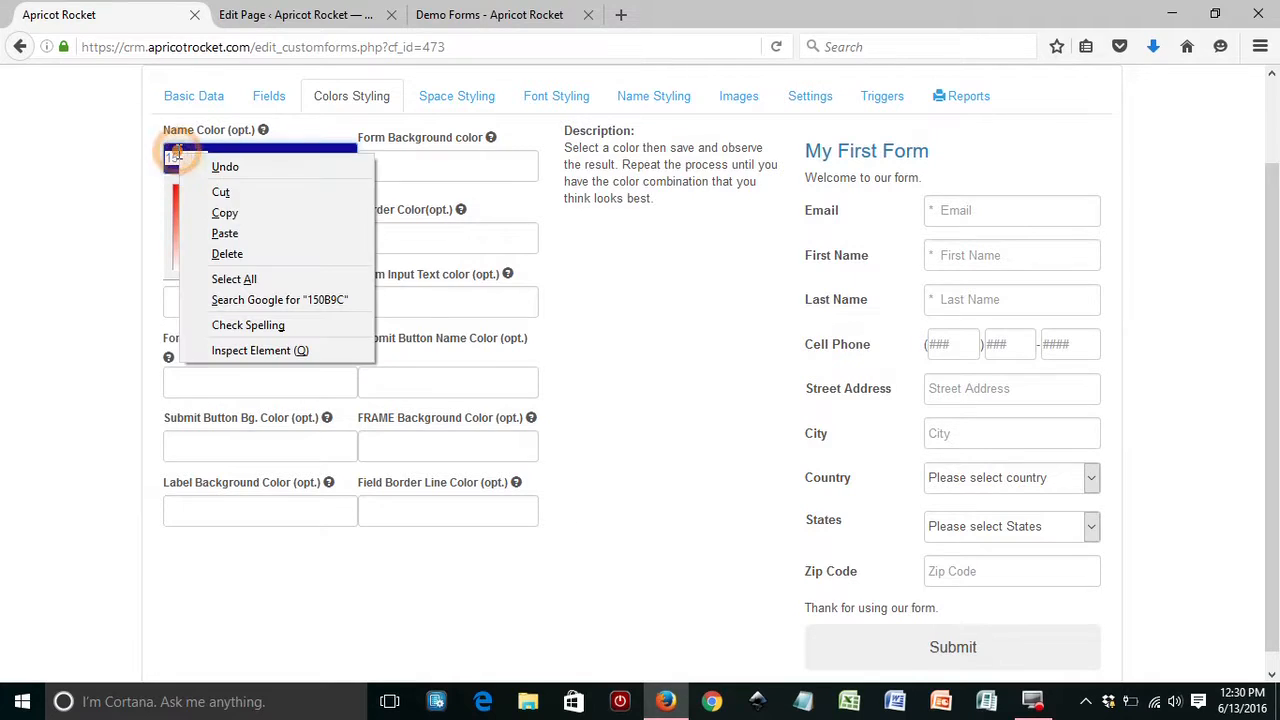
pyautogui.click(208, 211)
pyautogui.click(118, 195)
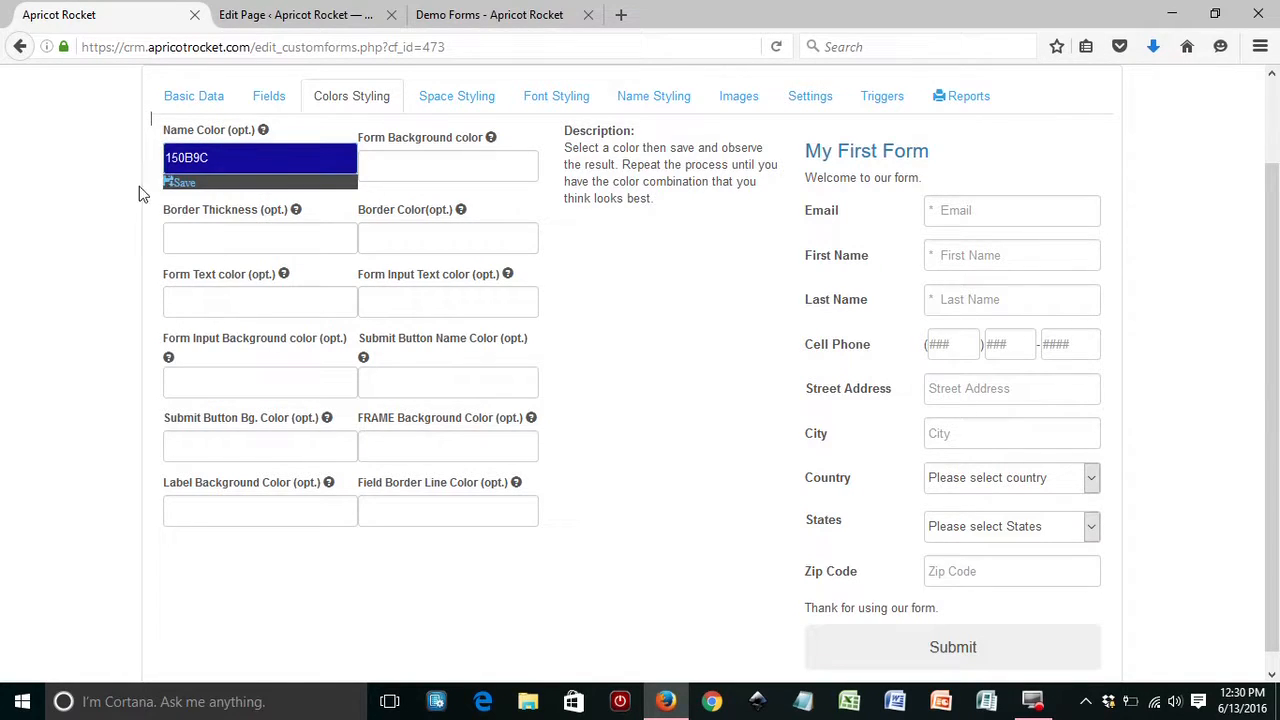